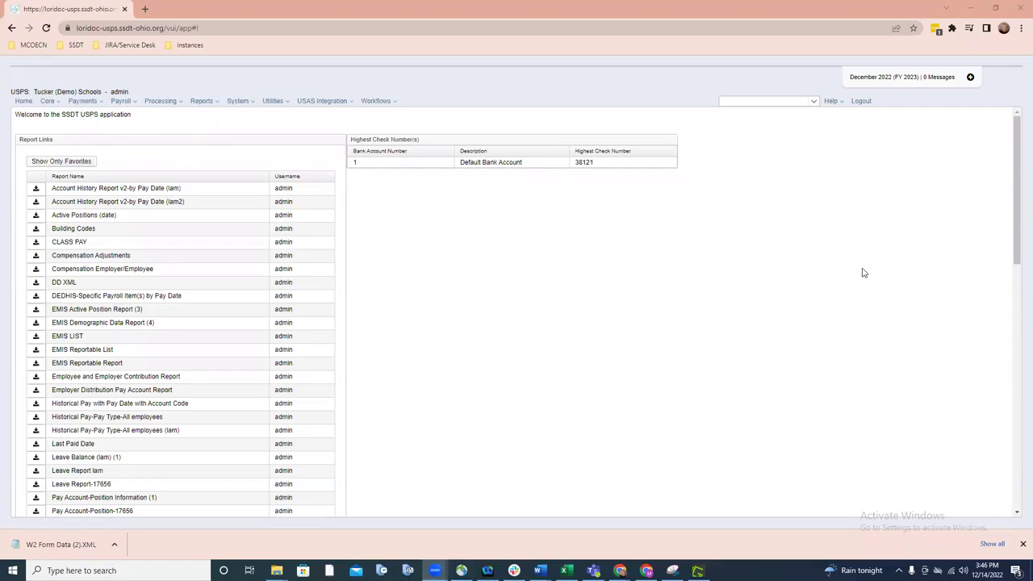
Open the W2 Report and Submission page and examine the options for the Submission output type.
{"action": "left_click", "coordinate": [213, 103]}
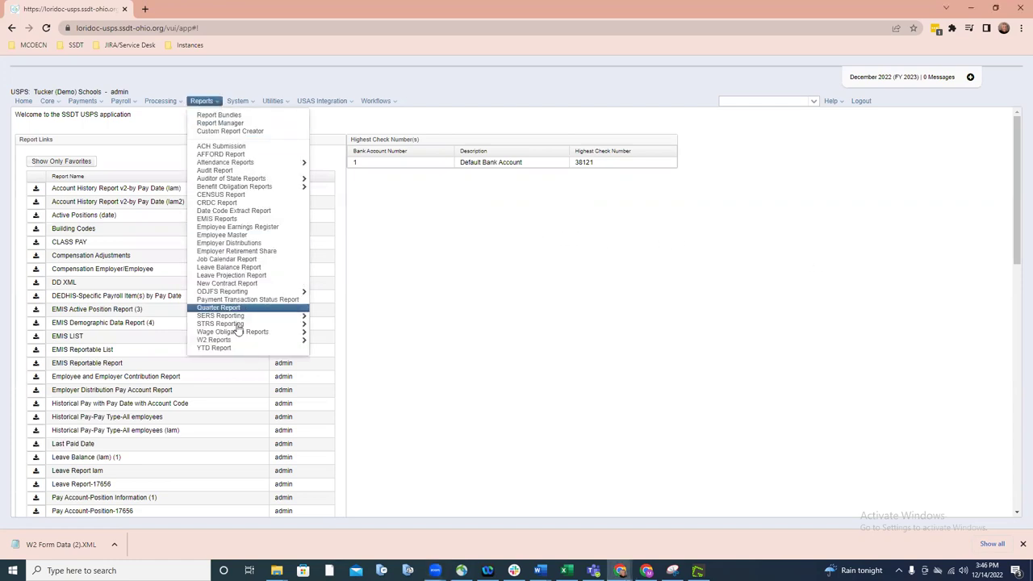
{"action": "mouse_move", "coordinate": [235, 343]}
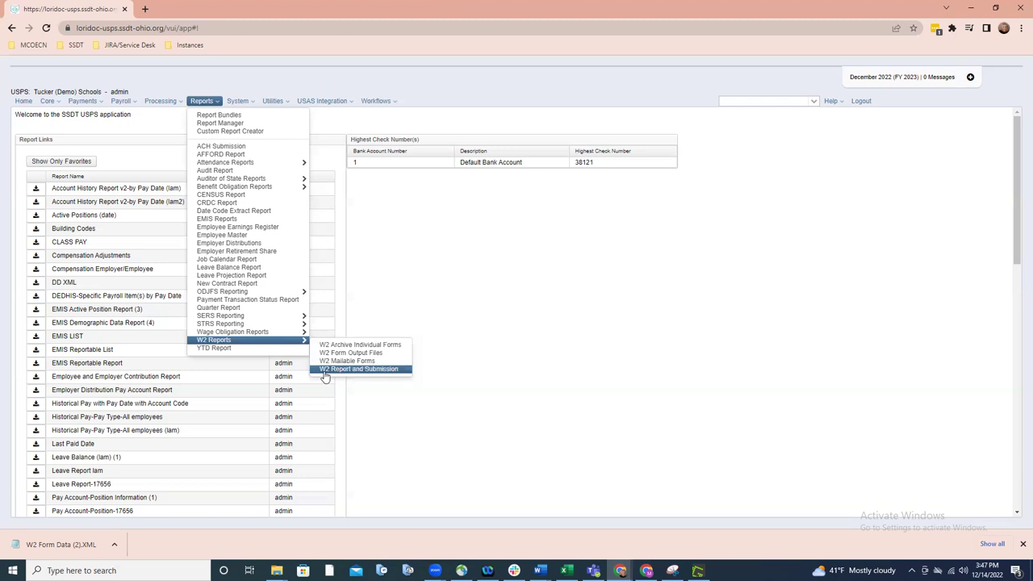
{"action": "left_click", "coordinate": [355, 369]}
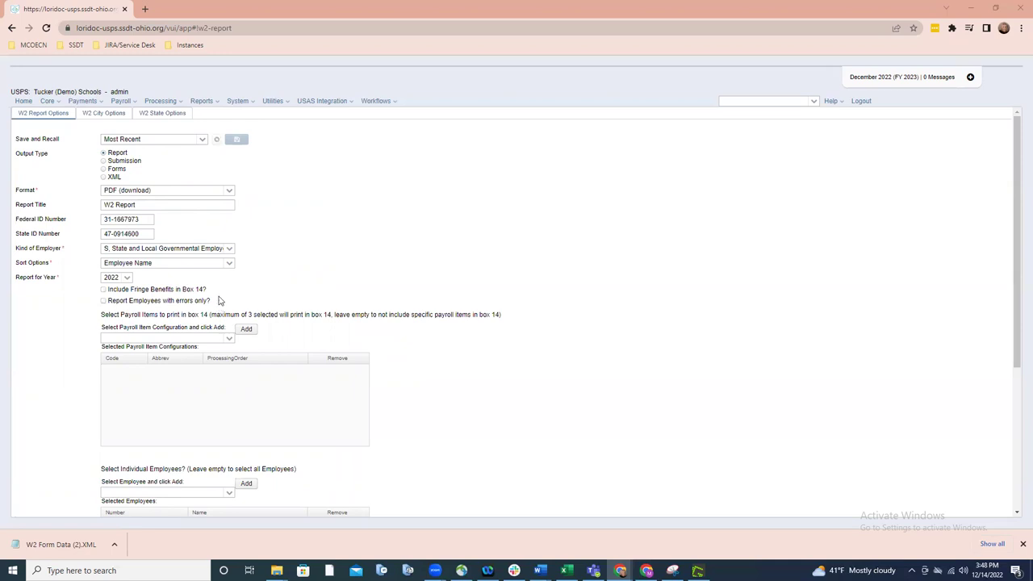
{"action": "left_click", "coordinate": [141, 164]}
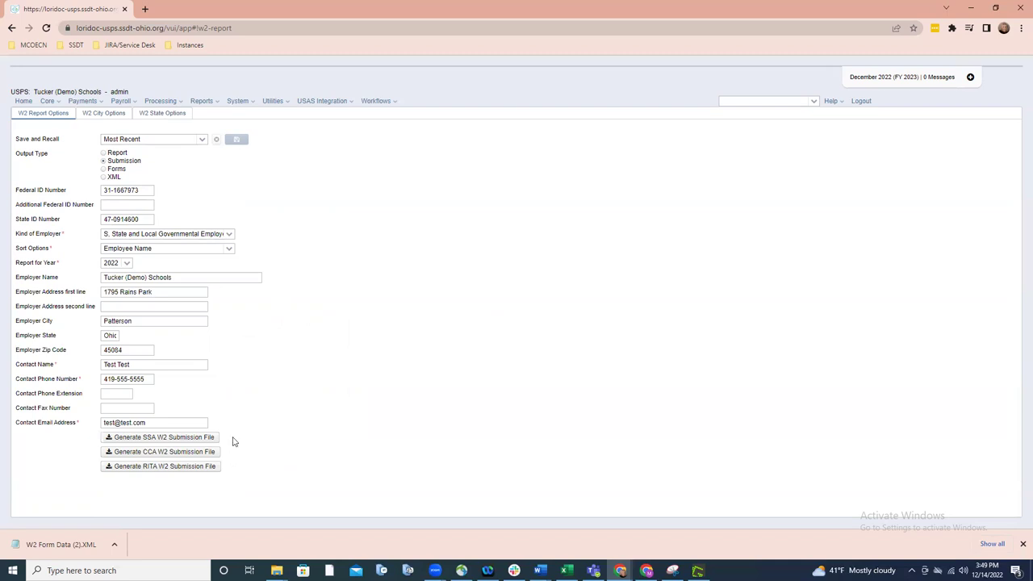
Review the W2 options for the XML output type, then for the Forms output type.
{"action": "left_click", "coordinate": [104, 177]}
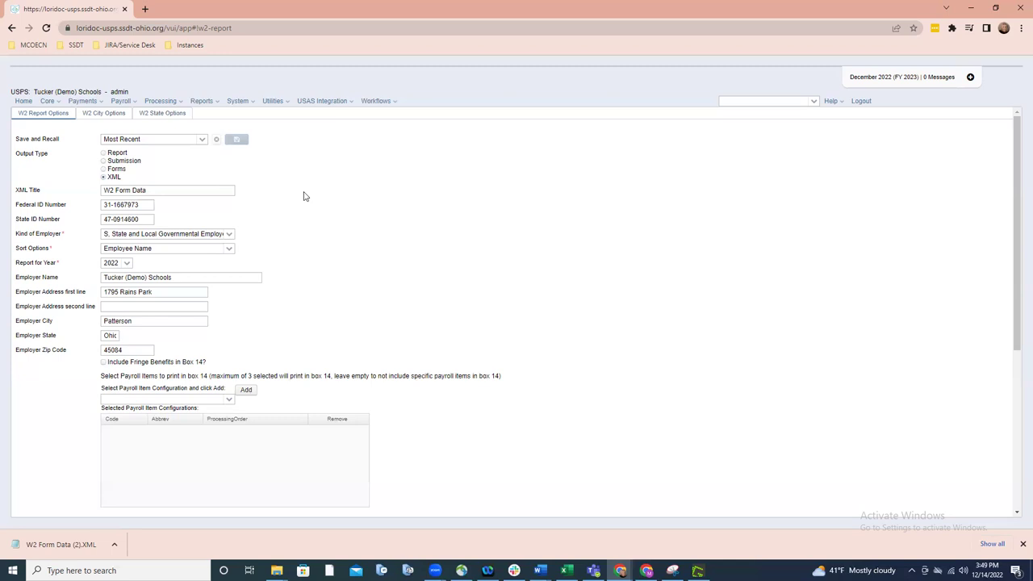
{"action": "scroll", "coordinate": [303, 196], "scroll_direction": "down", "scroll_amount": 1}
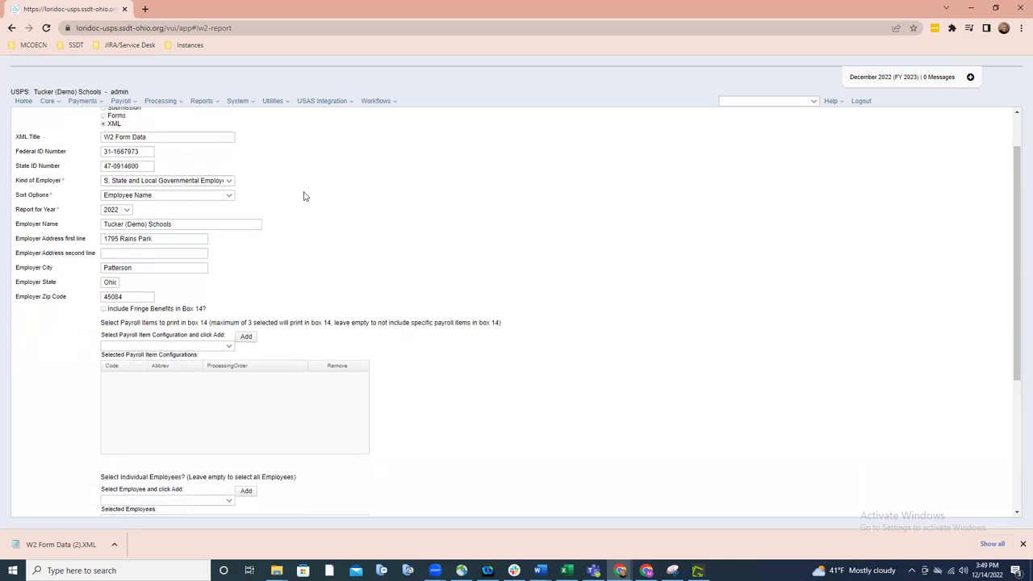
{"action": "scroll", "coordinate": [304, 196], "scroll_direction": "up", "scroll_amount": 1}
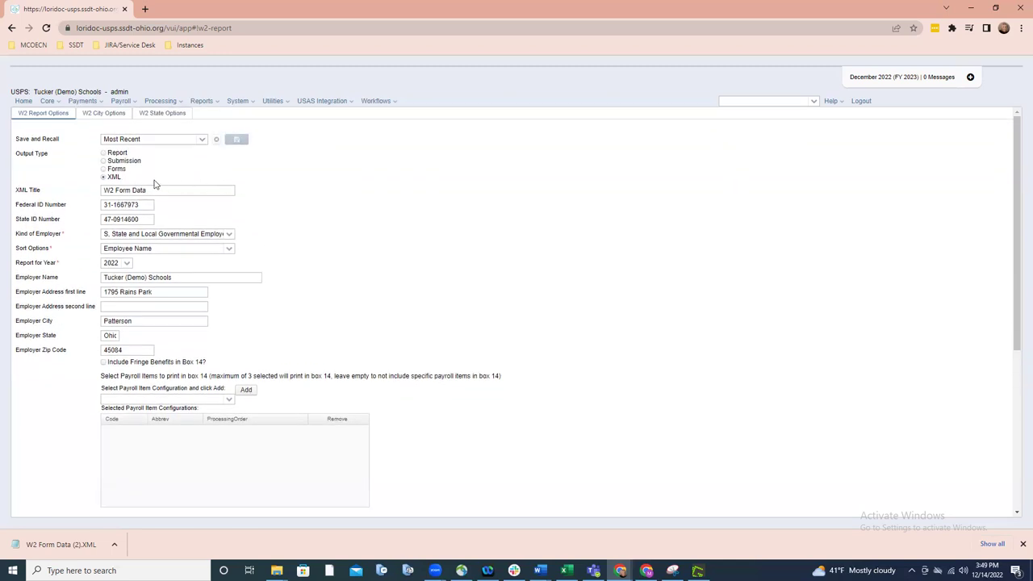
{"action": "left_click", "coordinate": [117, 170]}
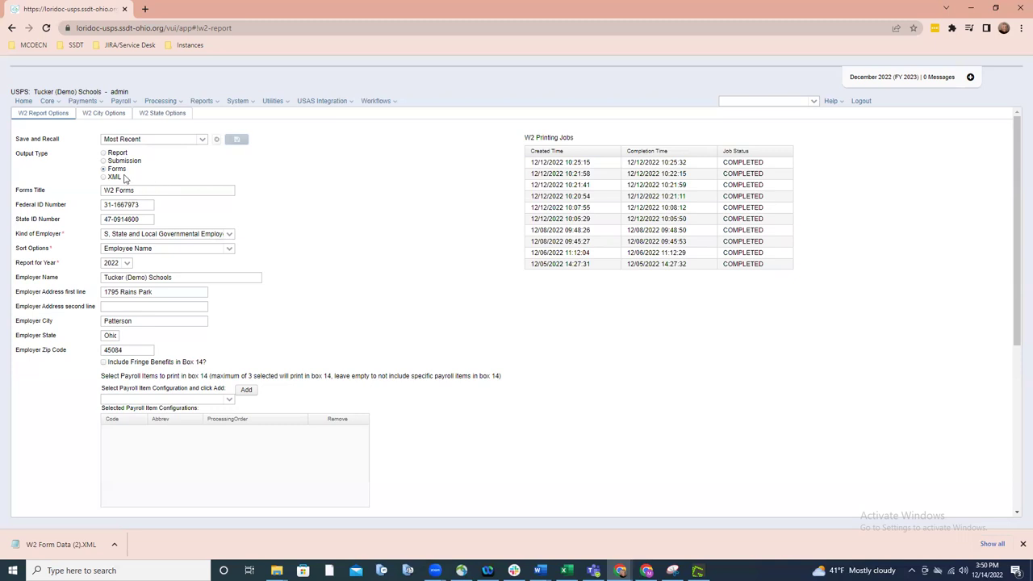
Open W2 Mailable Forms and review its sort, box 14 payroll item, employee and pay group options.
{"action": "left_click", "coordinate": [214, 106]}
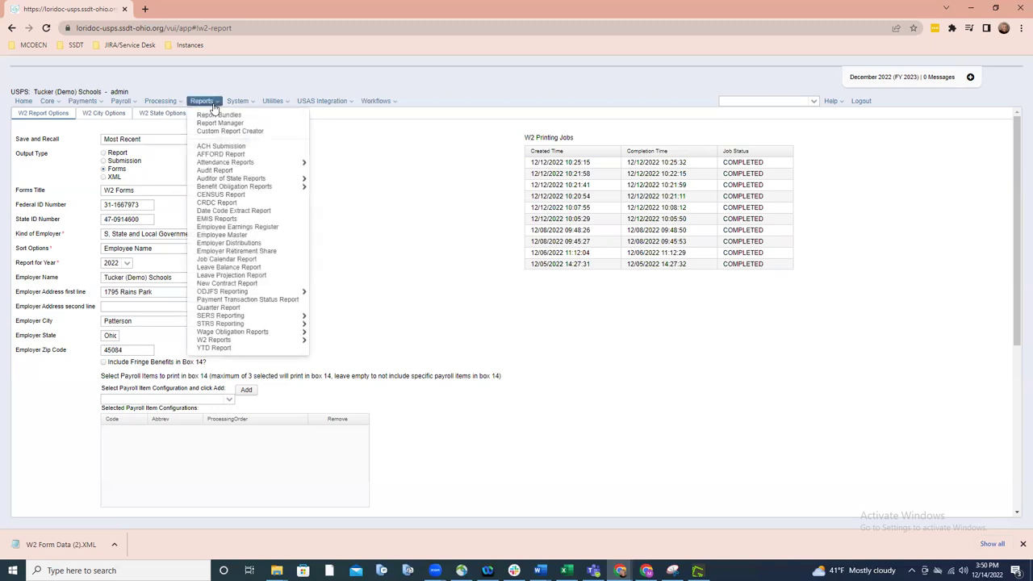
{"action": "mouse_move", "coordinate": [216, 340]}
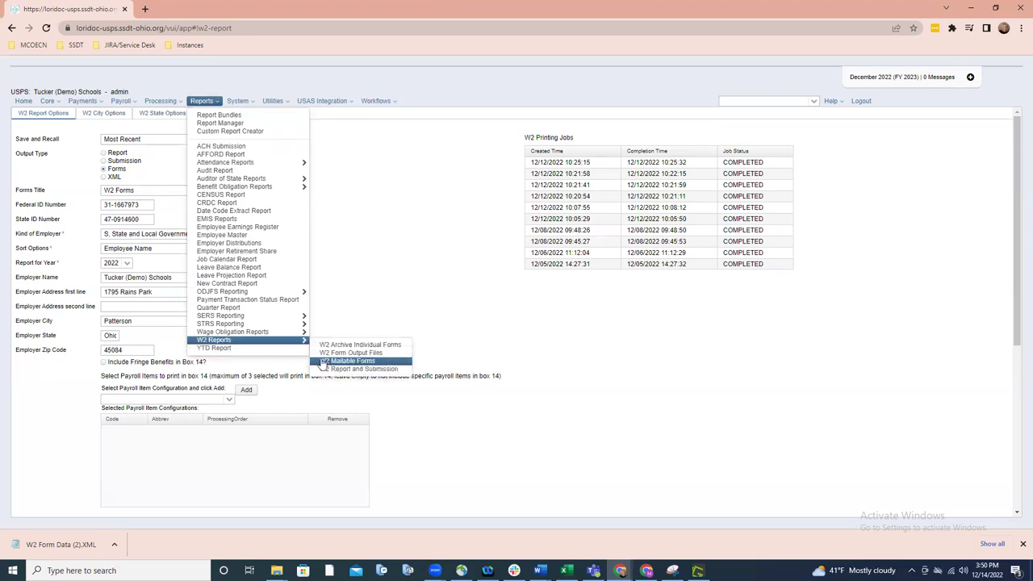
{"action": "left_click", "coordinate": [348, 361]}
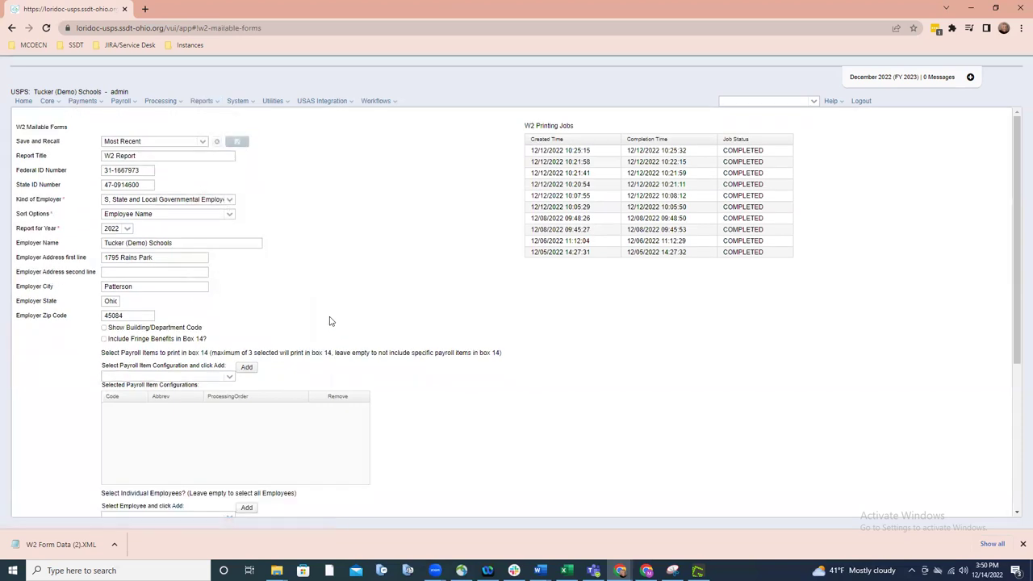
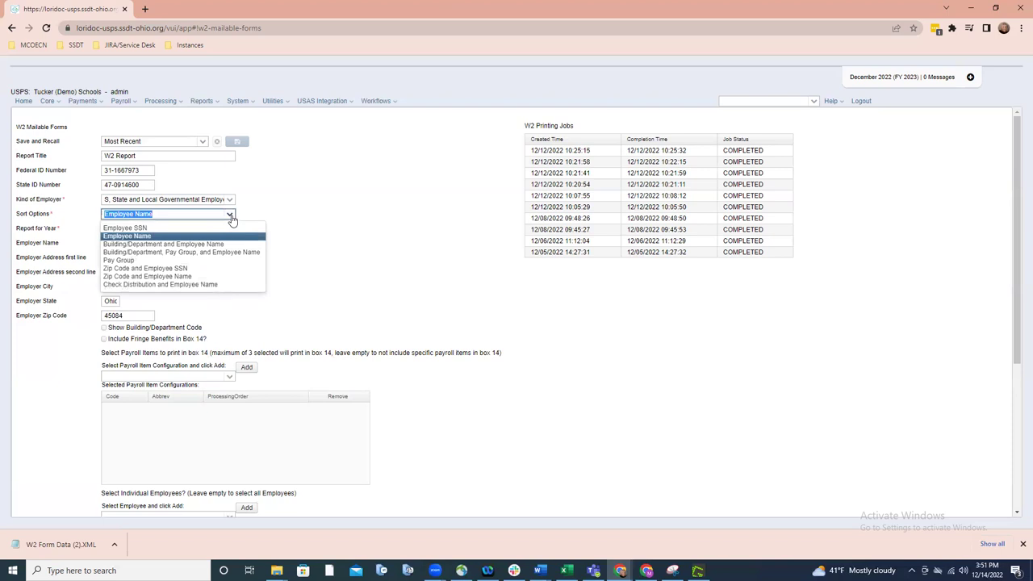
{"action": "left_click", "coordinate": [239, 218]}
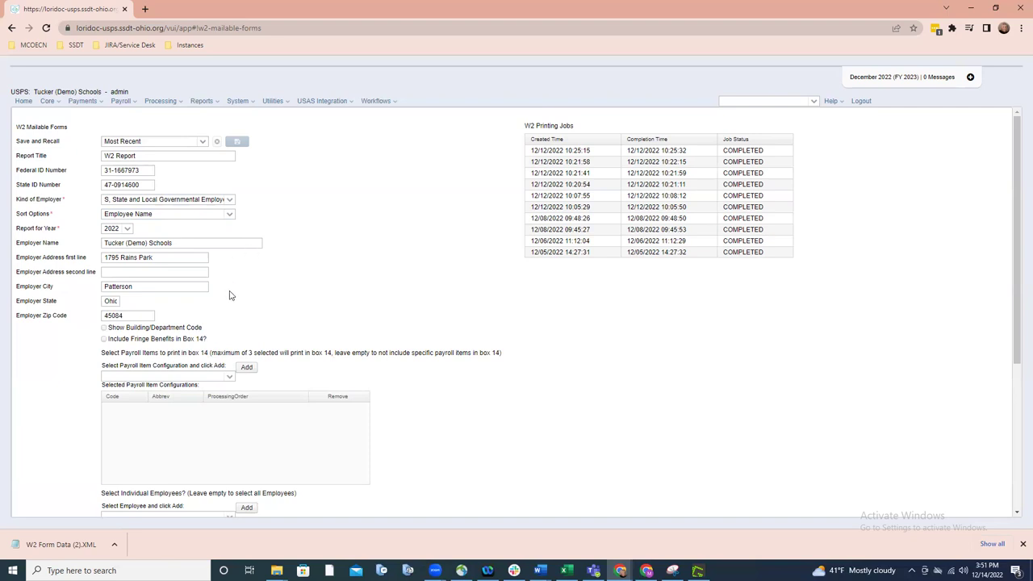
{"action": "scroll", "coordinate": [229, 296], "scroll_direction": "down", "scroll_amount": 1}
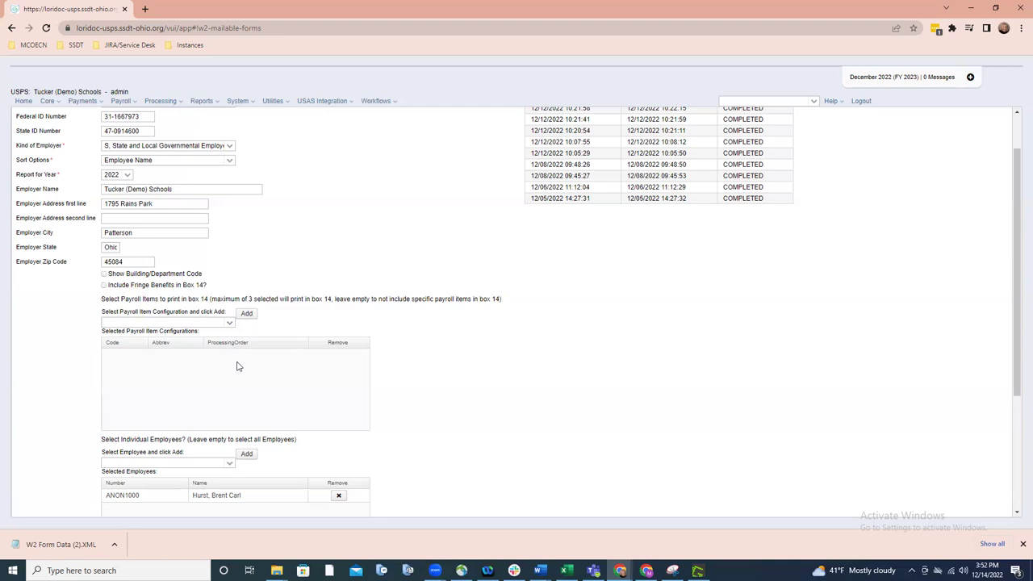
{"action": "scroll", "coordinate": [237, 366], "scroll_direction": "down", "scroll_amount": 2}
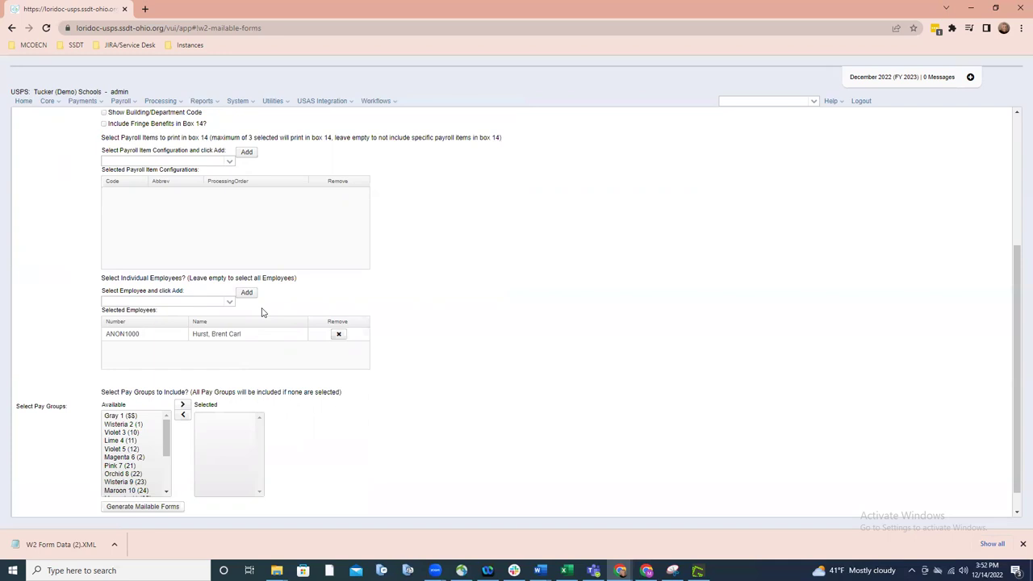
{"action": "scroll", "coordinate": [262, 312], "scroll_direction": "down", "scroll_amount": 1}
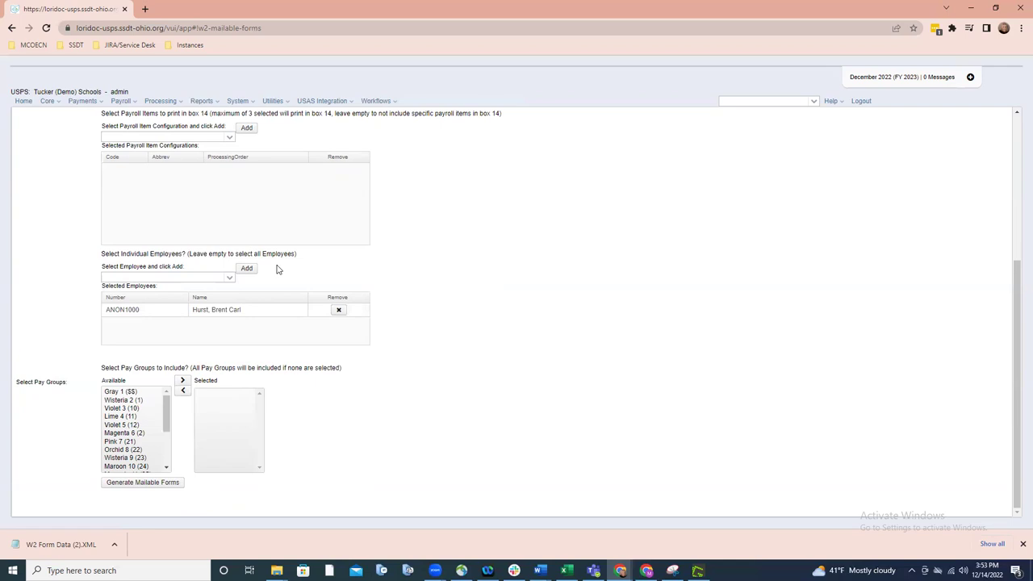
Open W2 Form Output Files to check the generated mailable forms archive.
{"action": "left_click", "coordinate": [216, 103]}
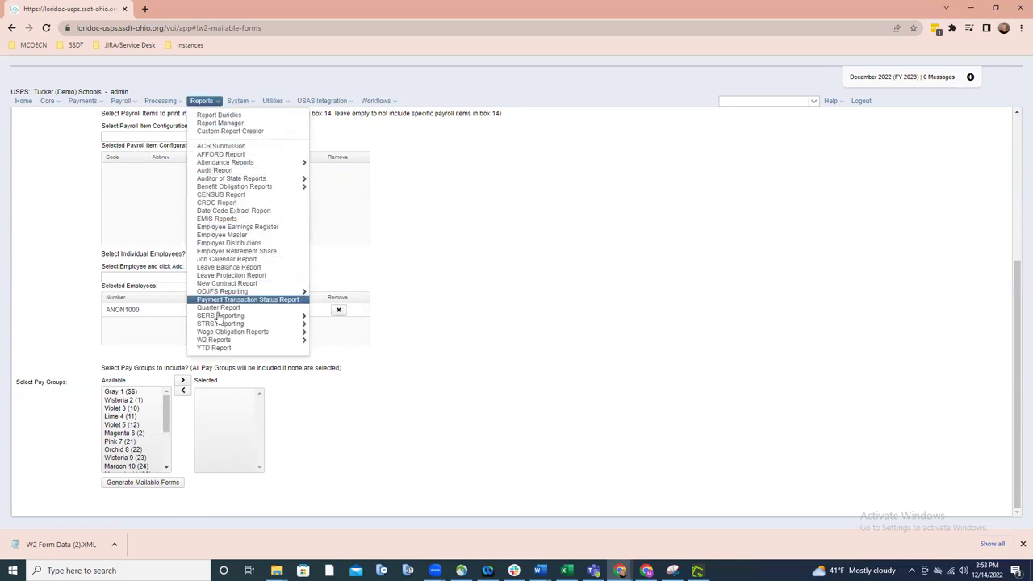
{"action": "mouse_move", "coordinate": [220, 342]}
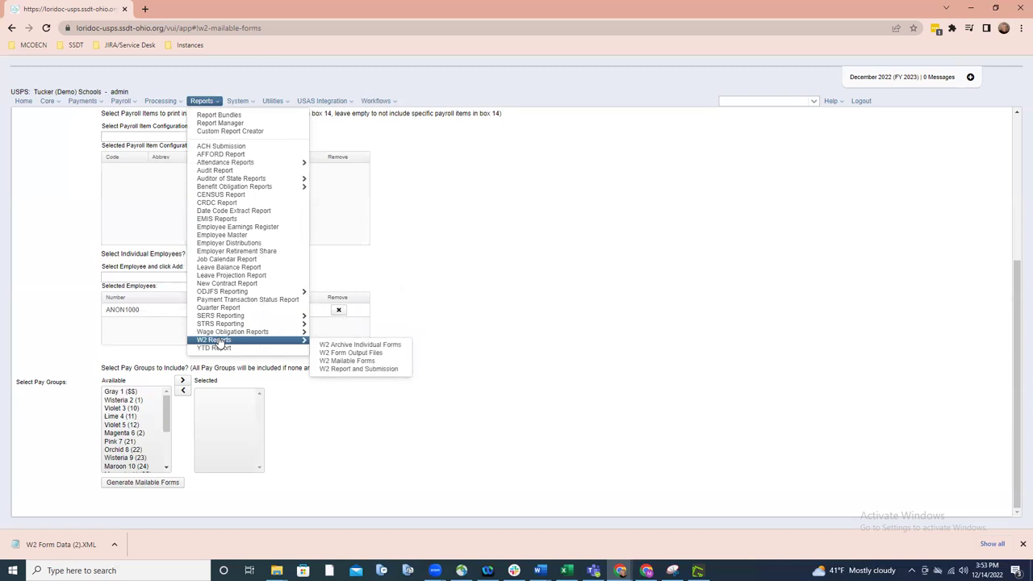
{"action": "left_click", "coordinate": [330, 355]}
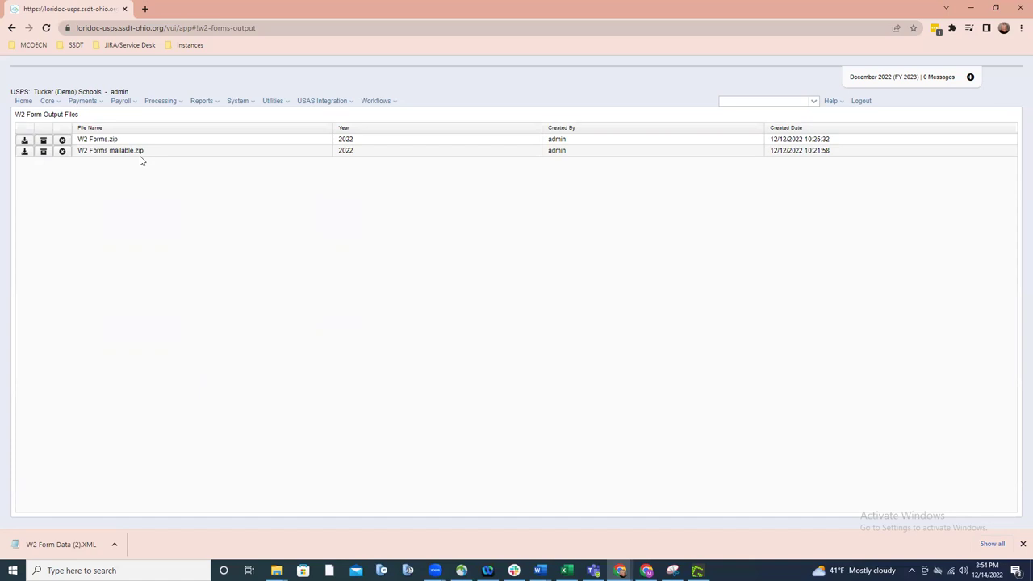
Return to W2 Report and Submission, choose the Forms output type and review its options down to the generation controls.
{"action": "left_click", "coordinate": [201, 103]}
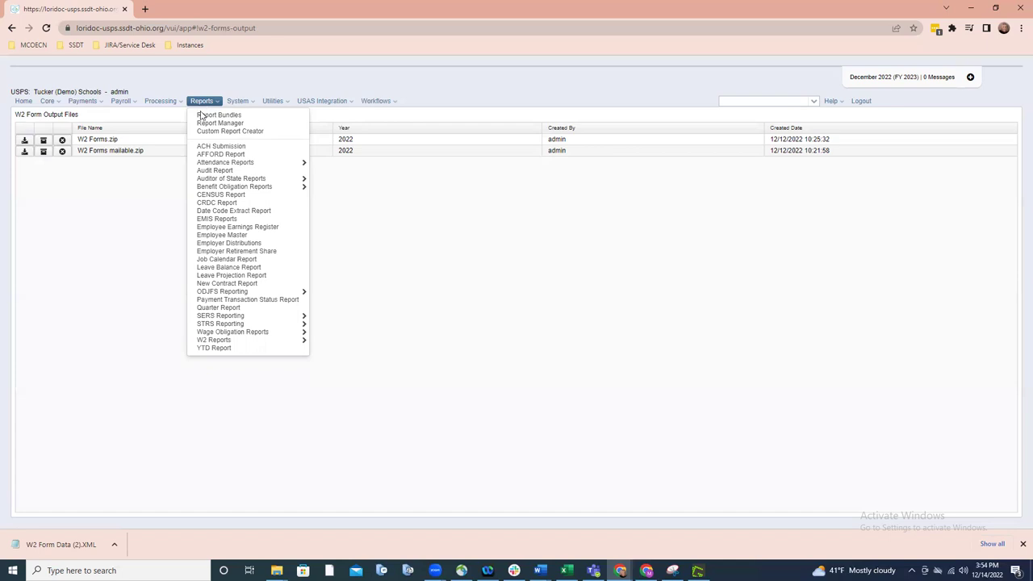
{"action": "mouse_move", "coordinate": [223, 344]}
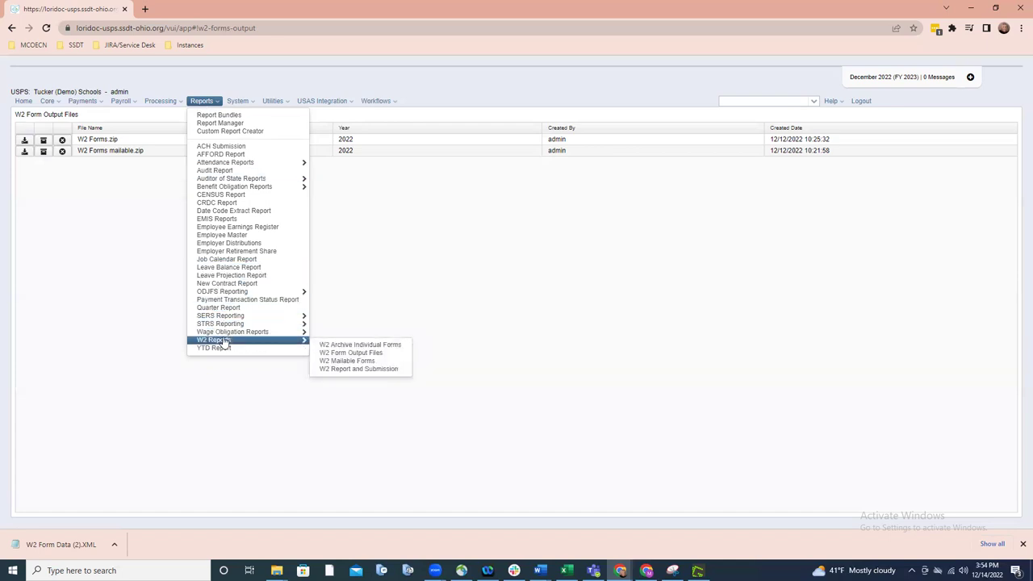
{"action": "left_click", "coordinate": [325, 371]}
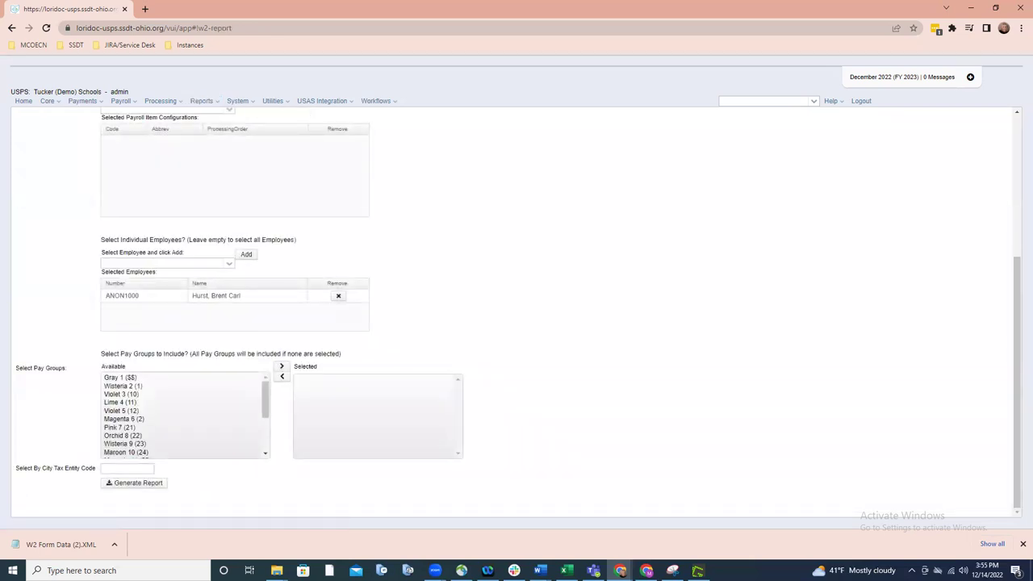
{"action": "scroll", "coordinate": [840, 363], "scroll_direction": "up", "scroll_amount": 3}
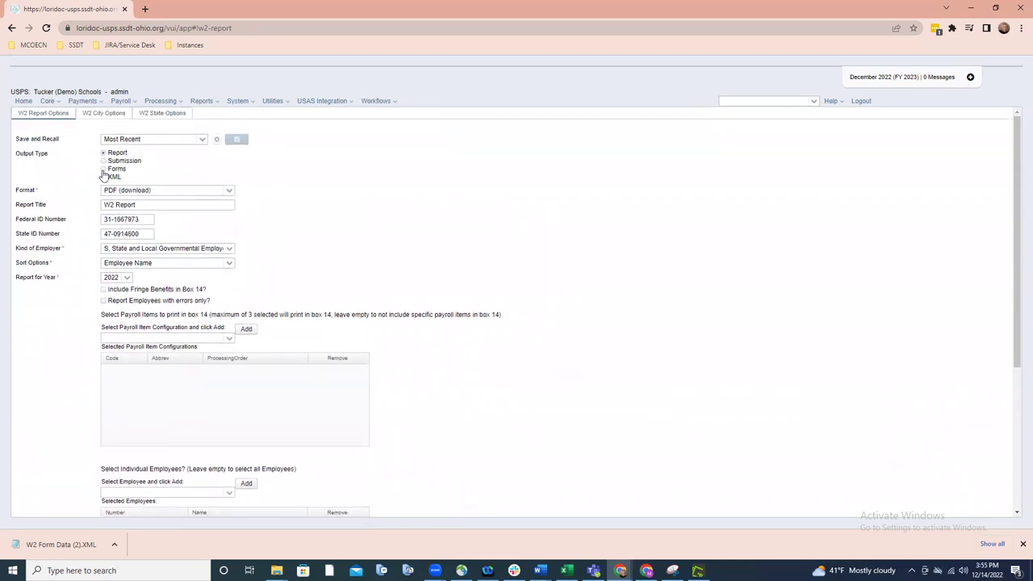
{"action": "left_click", "coordinate": [103, 169]}
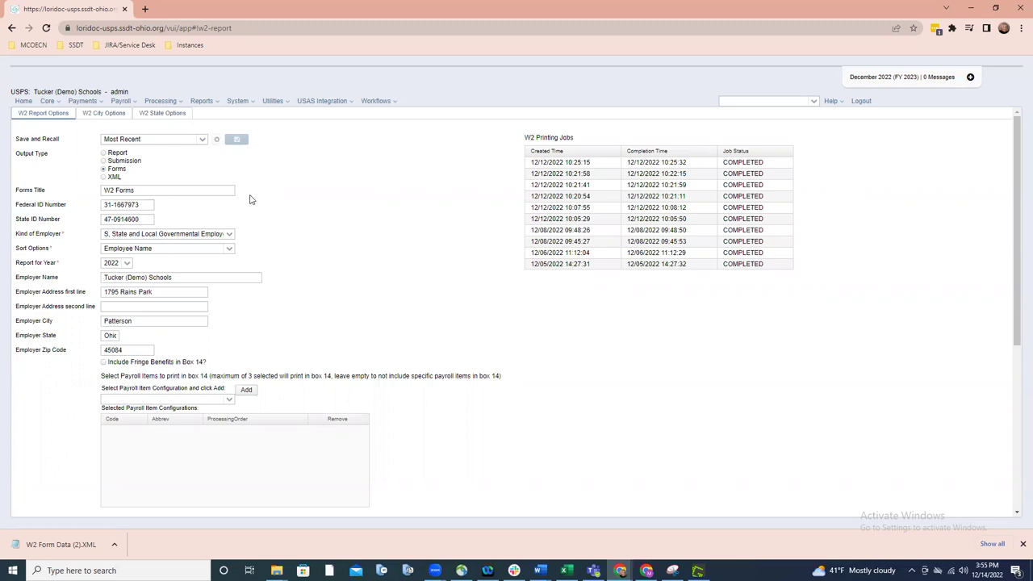
{"action": "scroll", "coordinate": [250, 199], "scroll_direction": "down", "scroll_amount": 2}
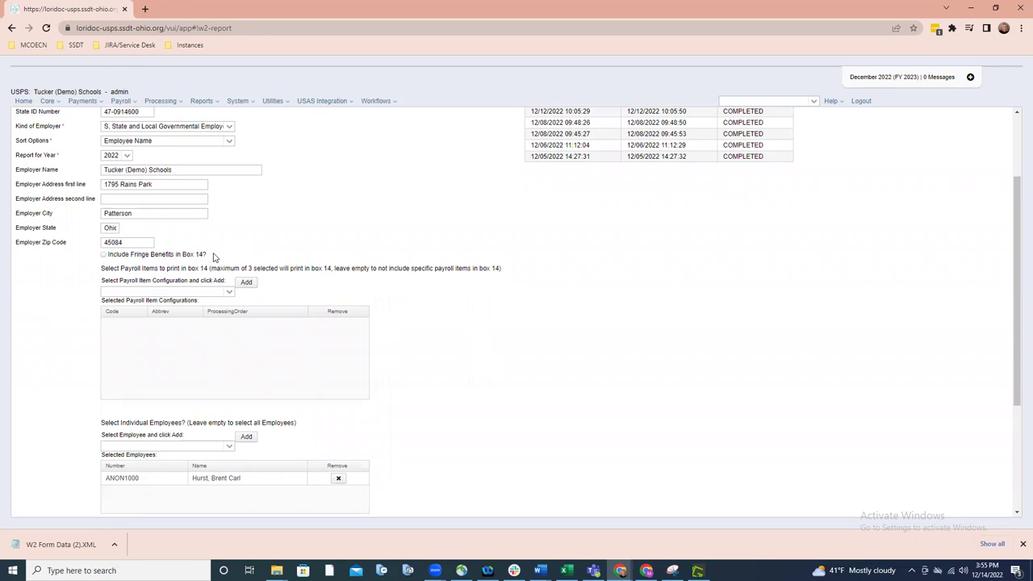
{"action": "scroll", "coordinate": [398, 339], "scroll_direction": "down", "scroll_amount": 3}
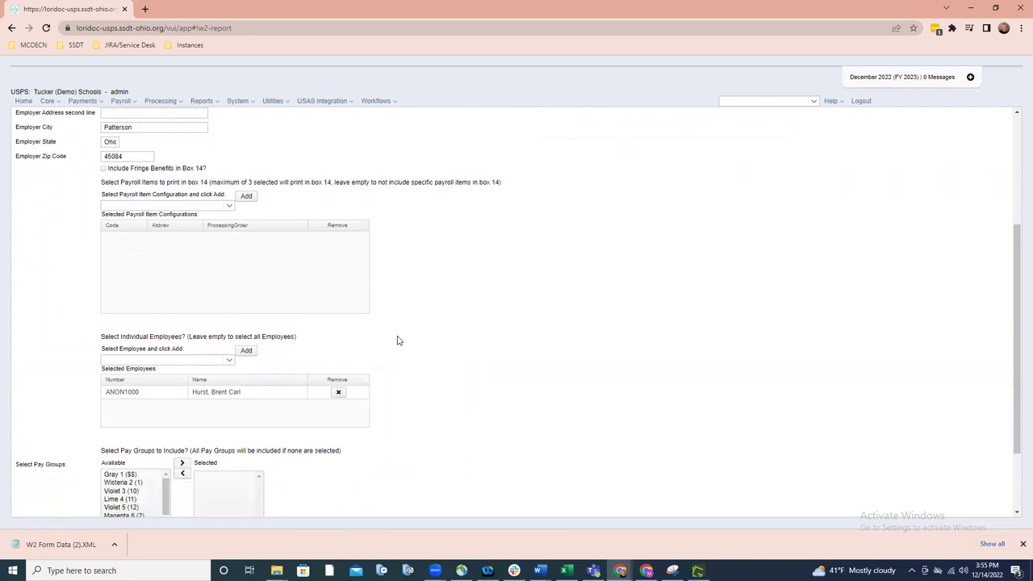
{"action": "scroll", "coordinate": [398, 340], "scroll_direction": "down", "scroll_amount": 1}
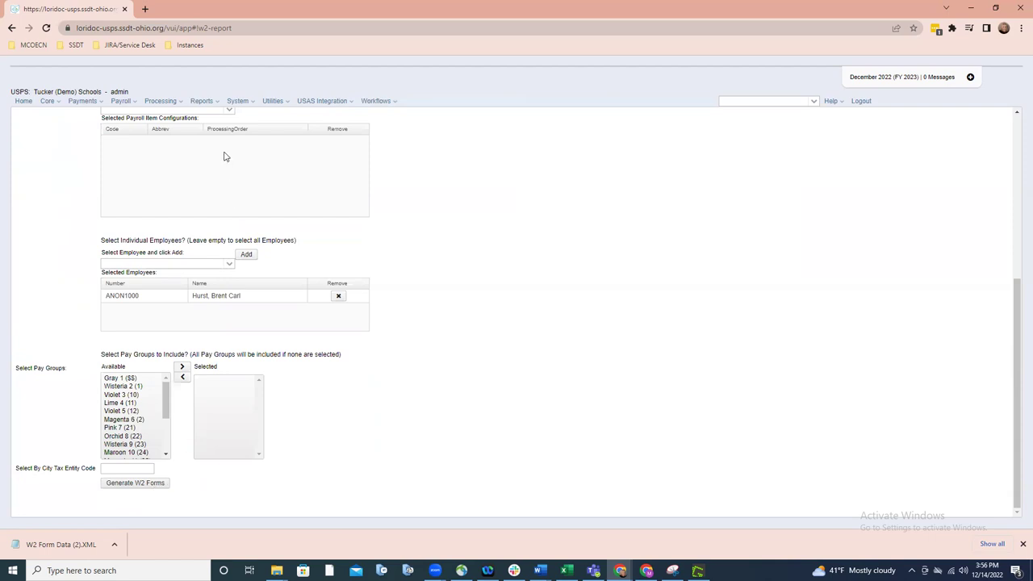
Go back to W2 Form Output Files and look at the W2 Forms.zip entry.
{"action": "left_click", "coordinate": [203, 101]}
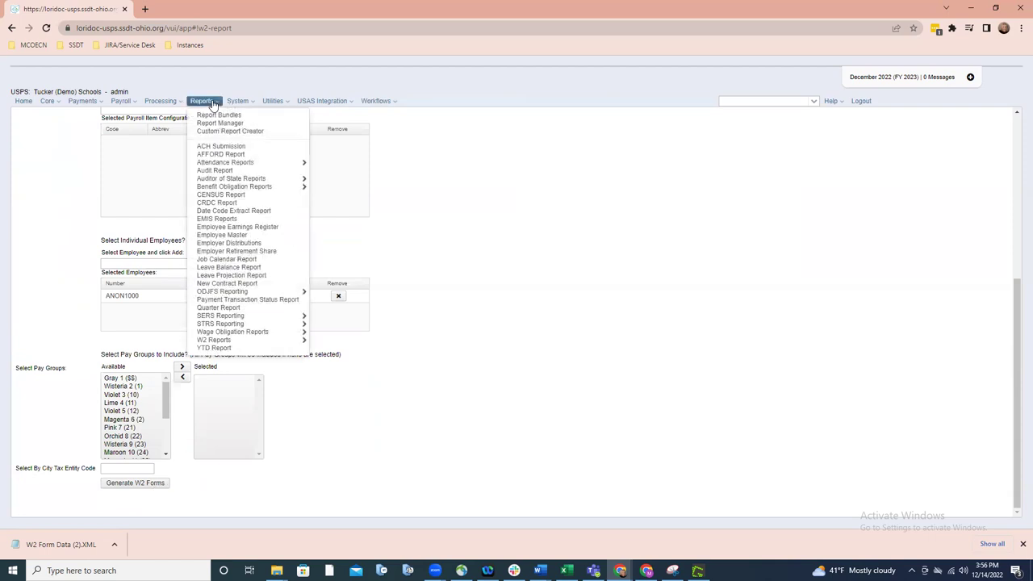
{"action": "mouse_move", "coordinate": [220, 342]}
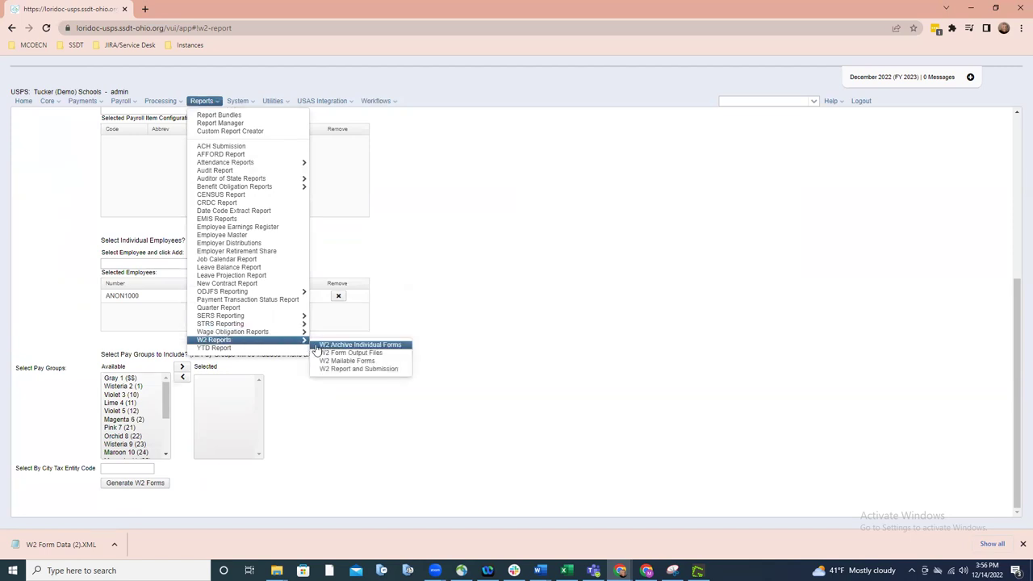
{"action": "left_click", "coordinate": [326, 356]}
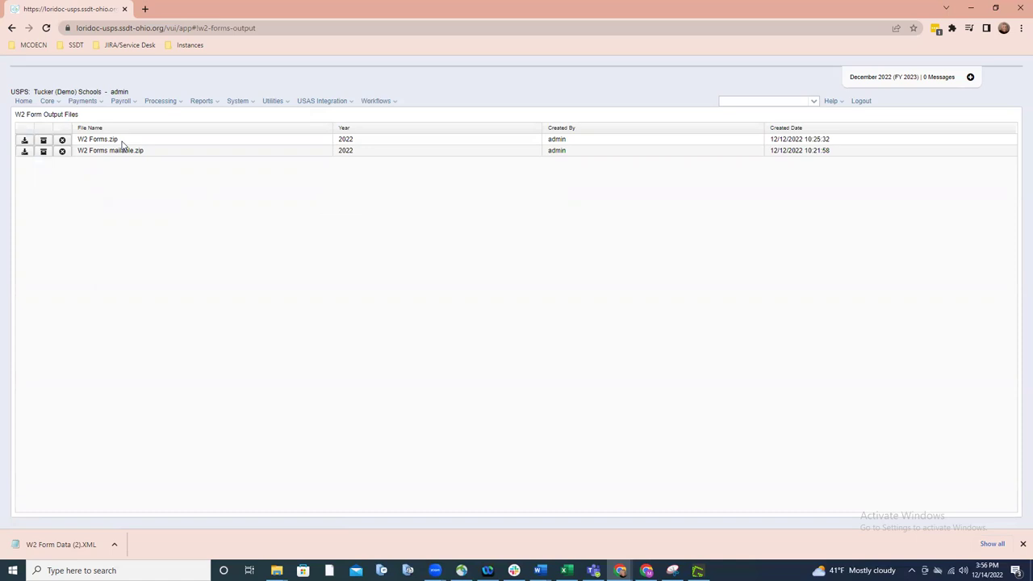
Reopen W2 Report and Submission and set the output type to Forms.
{"action": "left_click", "coordinate": [194, 103]}
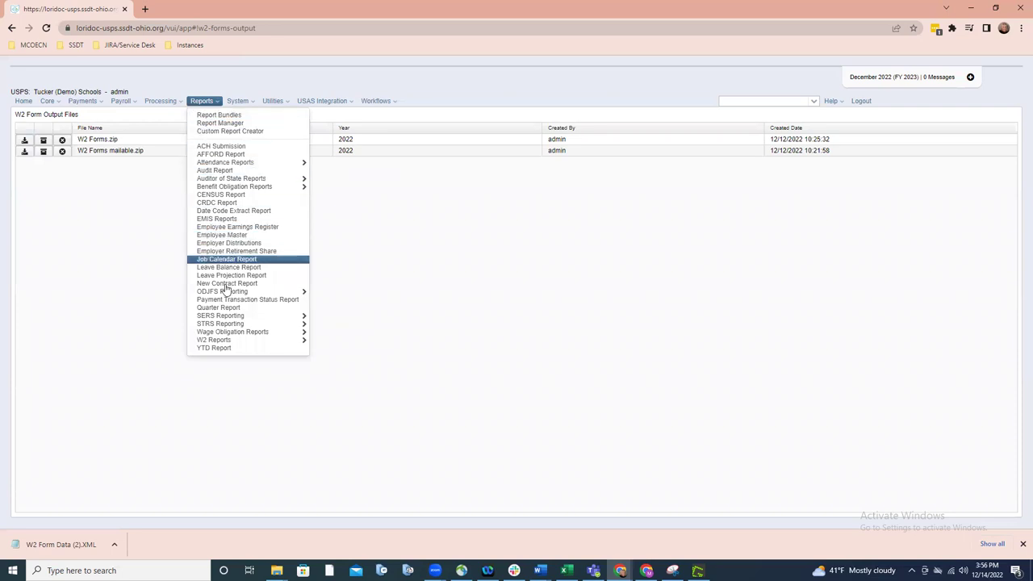
{"action": "mouse_move", "coordinate": [236, 341]}
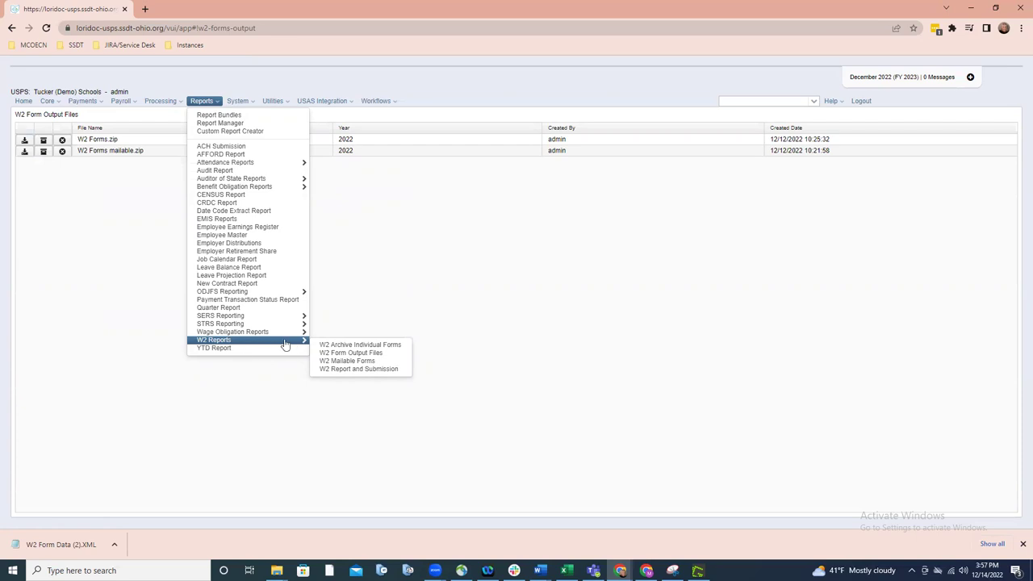
{"action": "left_click", "coordinate": [327, 369]}
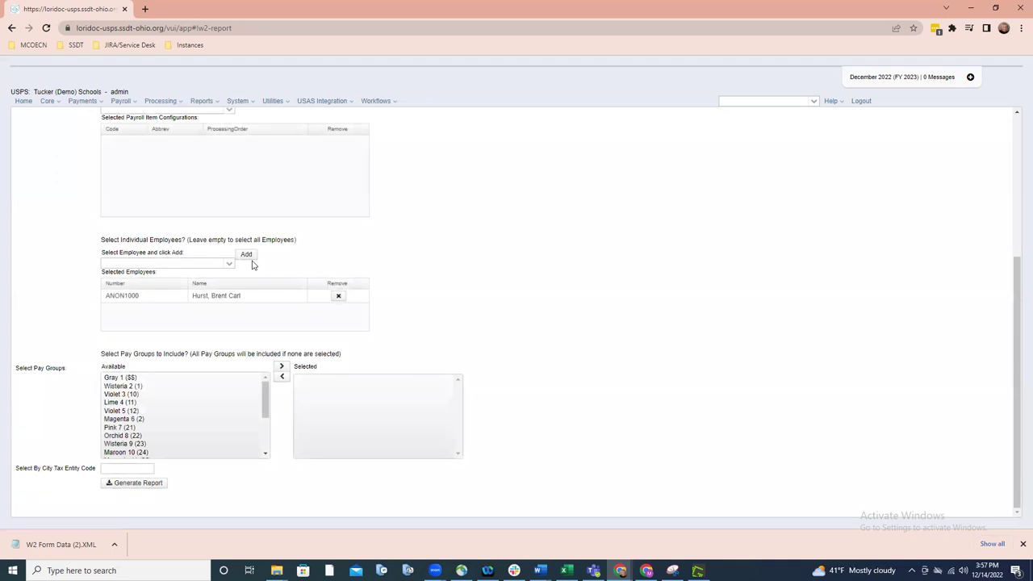
{"action": "scroll", "coordinate": [252, 265], "scroll_direction": "up", "scroll_amount": 3}
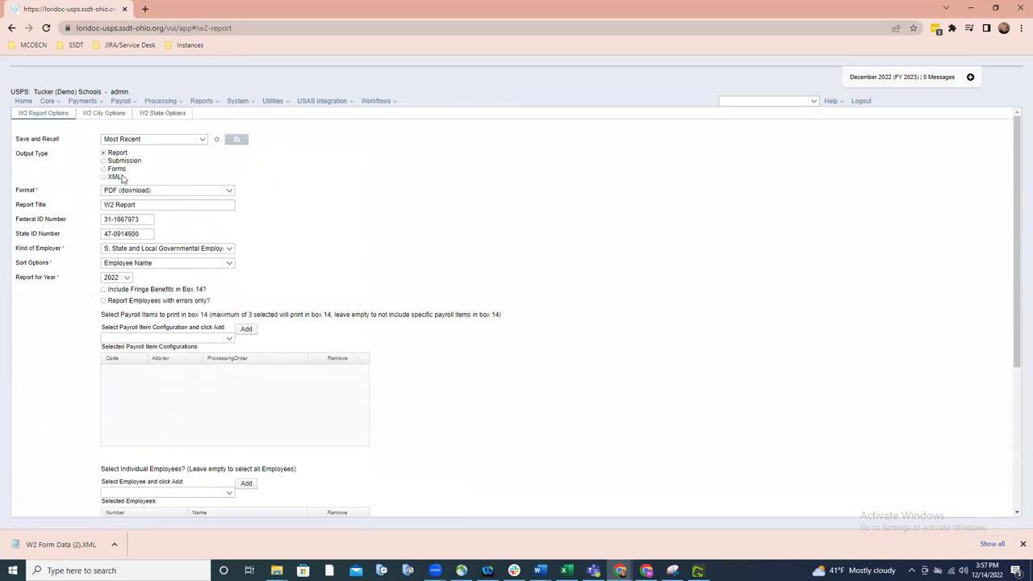
{"action": "left_click", "coordinate": [104, 169]}
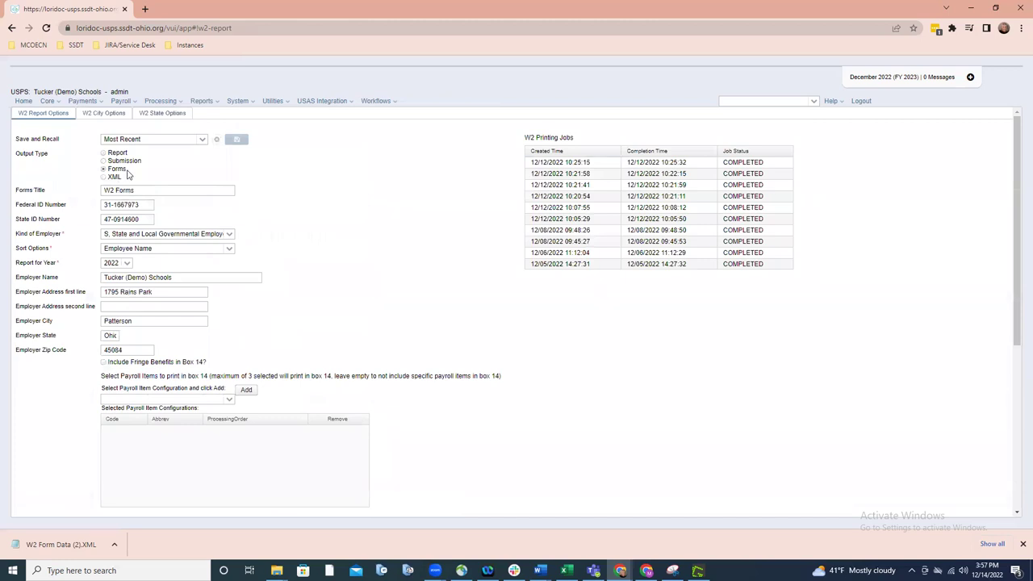
Review the Forms output options for box 14 items, individual employees, pay groups and city tax entity code selection.
{"action": "scroll", "coordinate": [267, 317], "scroll_direction": "down", "scroll_amount": 3}
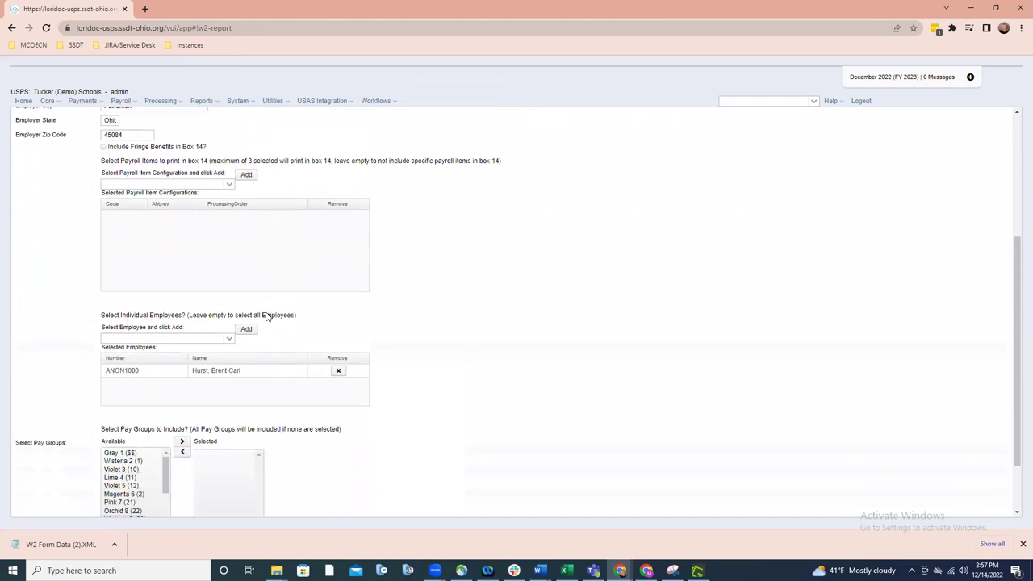
{"action": "scroll", "coordinate": [267, 316], "scroll_direction": "down", "scroll_amount": 1}
{"action": "scroll", "coordinate": [267, 316], "scroll_direction": "up", "scroll_amount": 2}
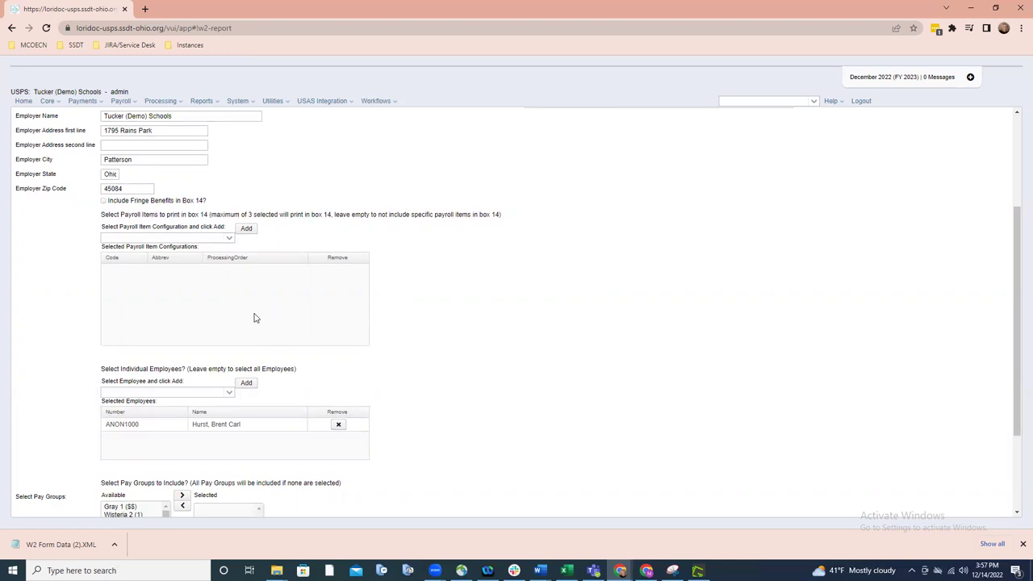
{"action": "scroll", "coordinate": [254, 317], "scroll_direction": "down", "scroll_amount": 2}
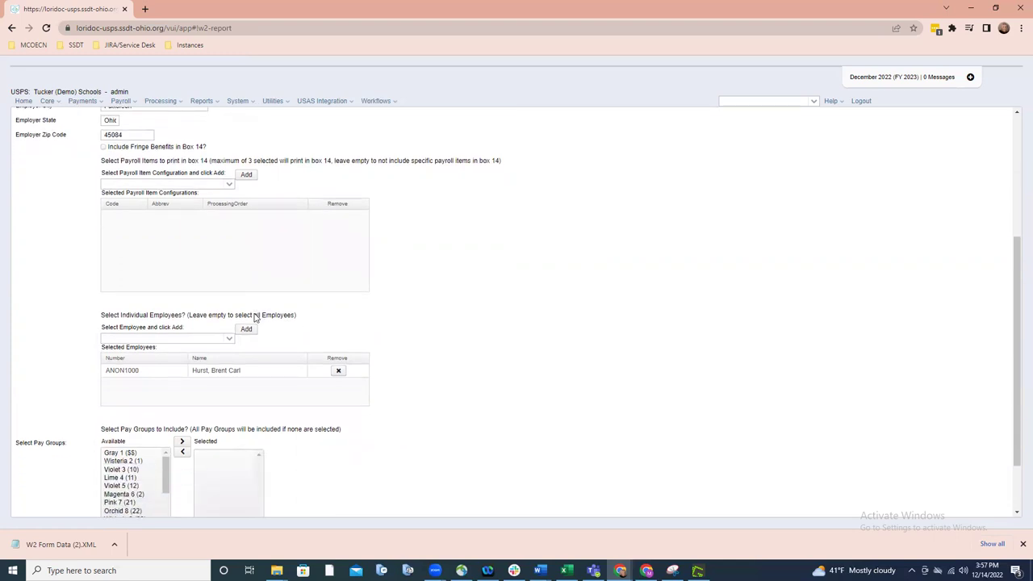
{"action": "scroll", "coordinate": [254, 317], "scroll_direction": "down", "scroll_amount": 2}
{"action": "scroll", "coordinate": [254, 318], "scroll_direction": "down", "scroll_amount": 1}
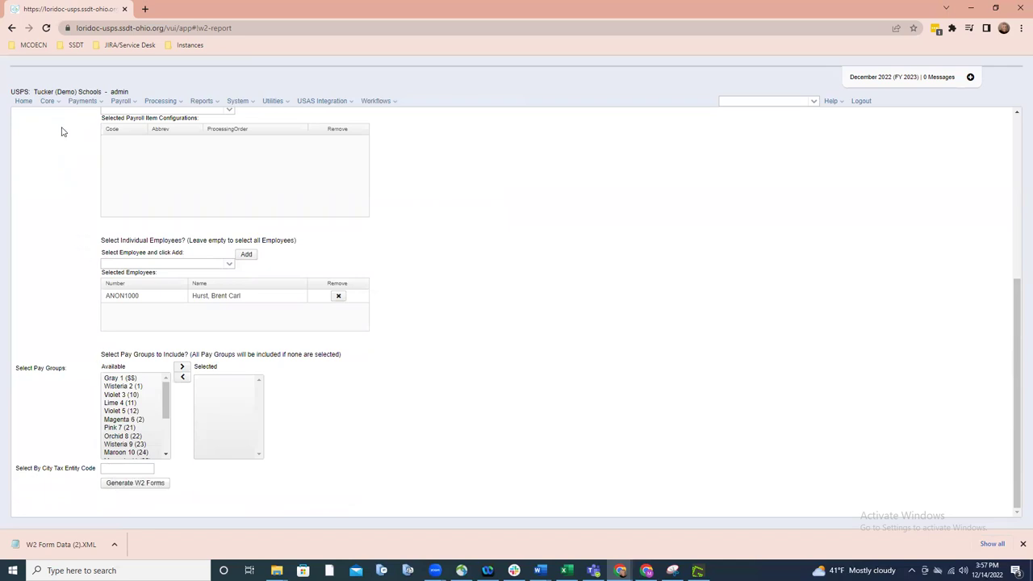
Open the Gumbranch Cafe city tax item in Payroll Item Configuration to view its Tax Entity Code, and close it without changes.
{"action": "left_click", "coordinate": [53, 103]}
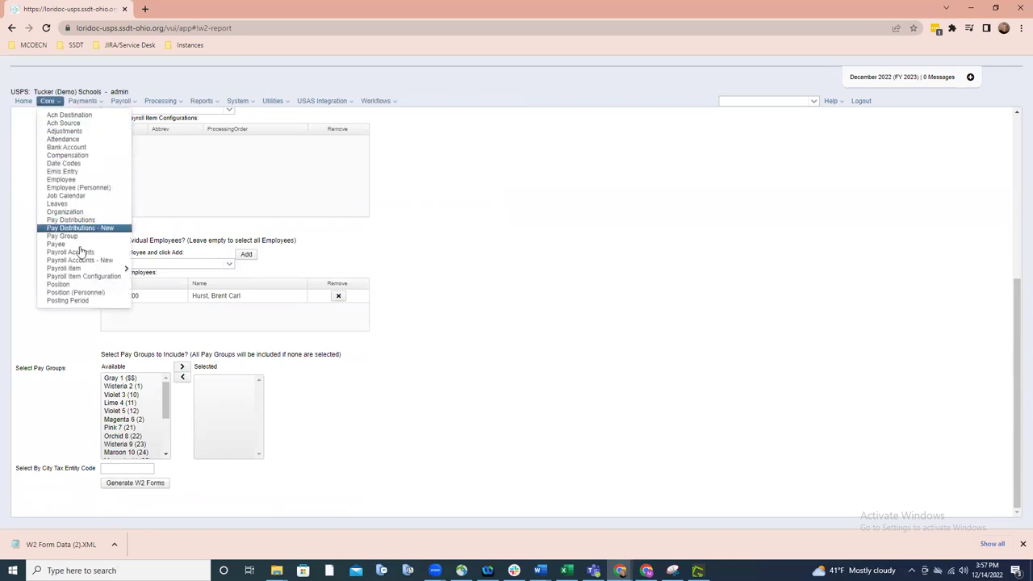
{"action": "left_click", "coordinate": [85, 277]}
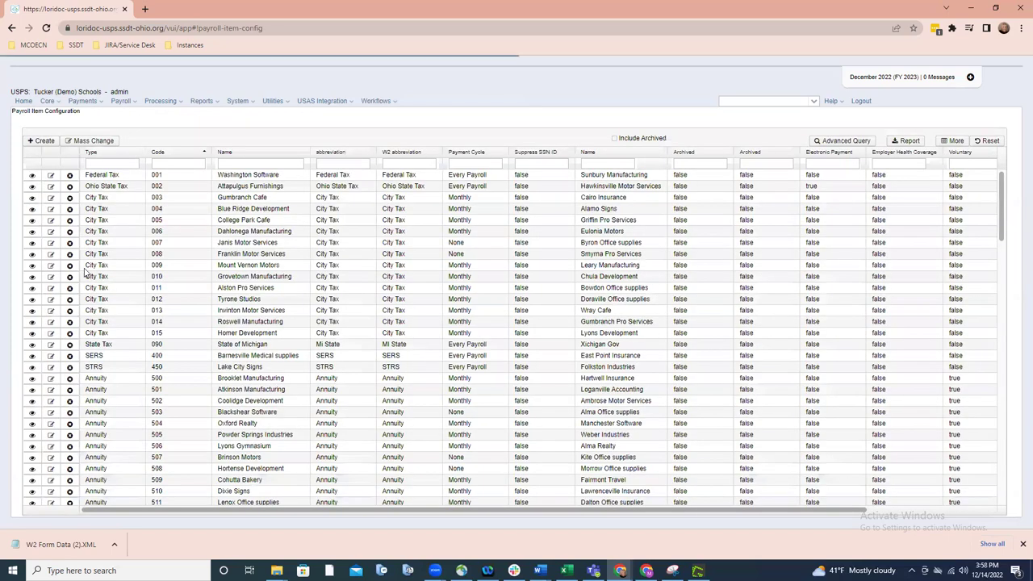
{"action": "left_click", "coordinate": [51, 198]}
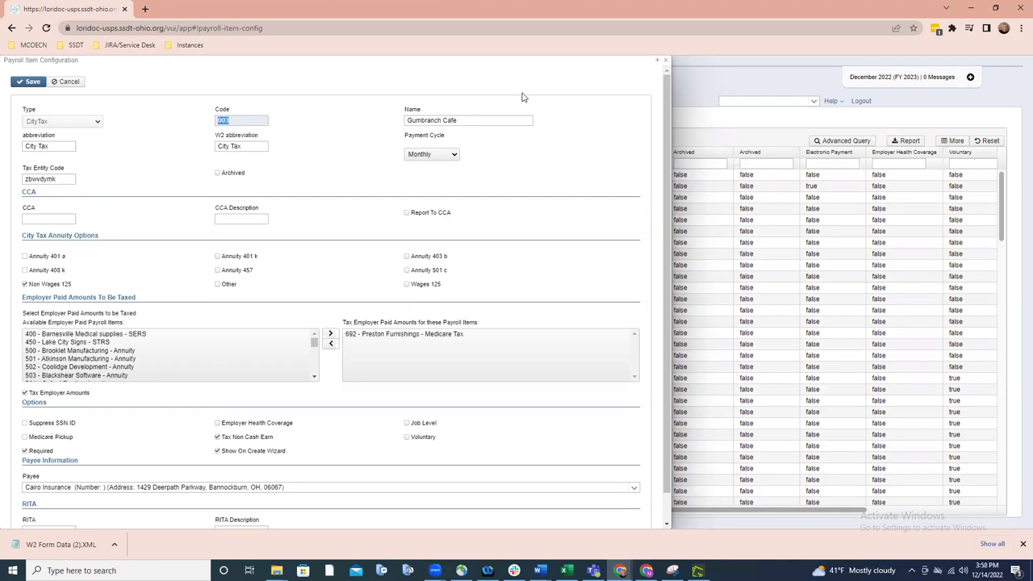
{"action": "left_click", "coordinate": [667, 62]}
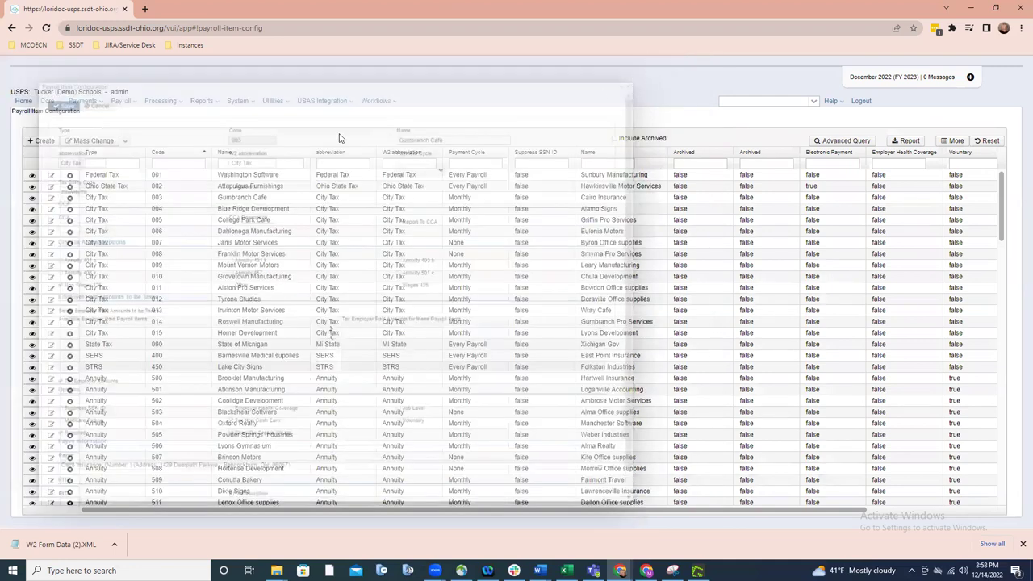
Return to W2 Report and Submission, set the output type to Forms and review the Select By City Tax Entity Code option.
{"action": "left_click", "coordinate": [205, 102]}
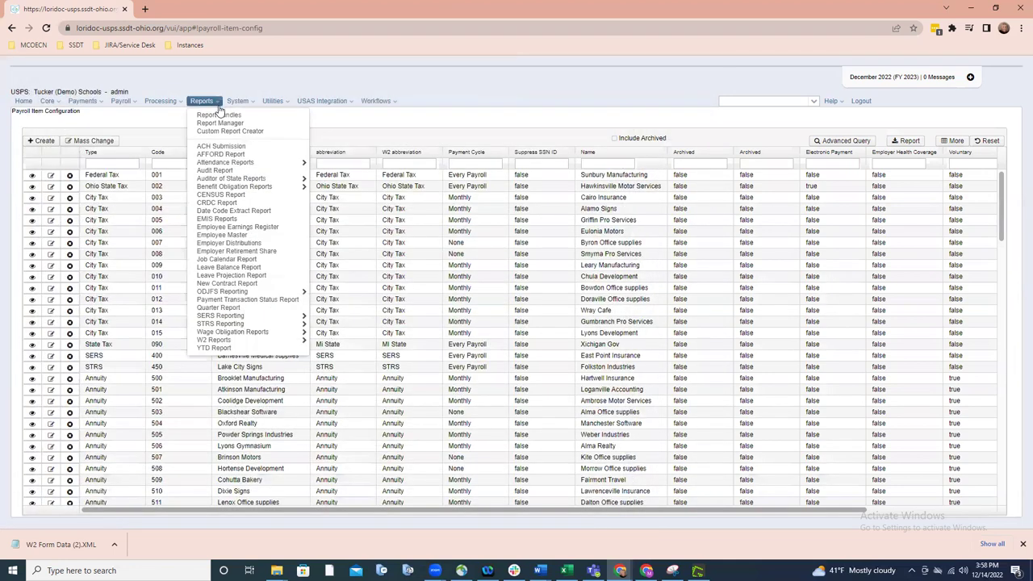
{"action": "mouse_move", "coordinate": [241, 341]}
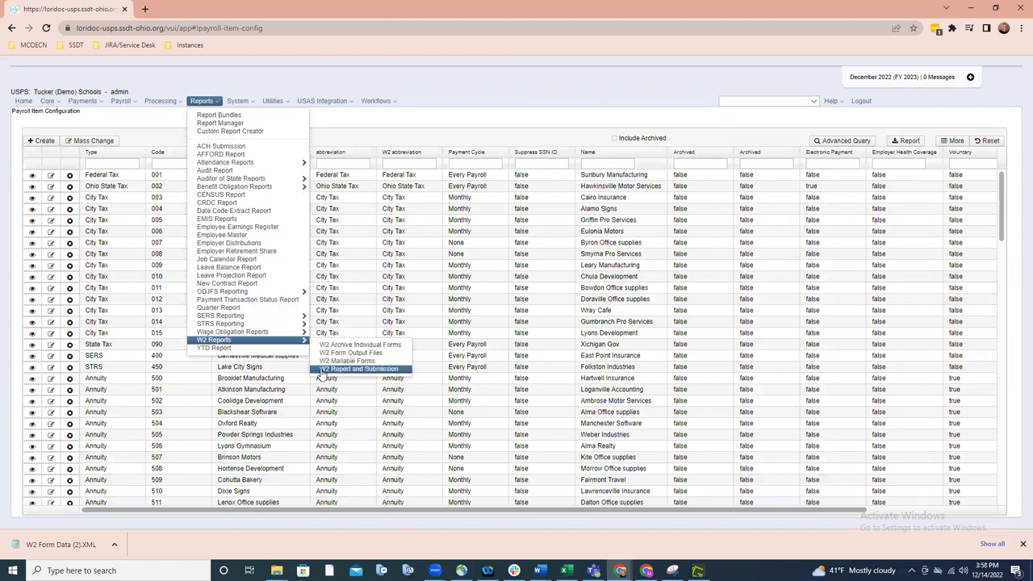
{"action": "left_click", "coordinate": [358, 369]}
{"action": "scroll", "coordinate": [202, 307], "scroll_direction": "up", "scroll_amount": 3}
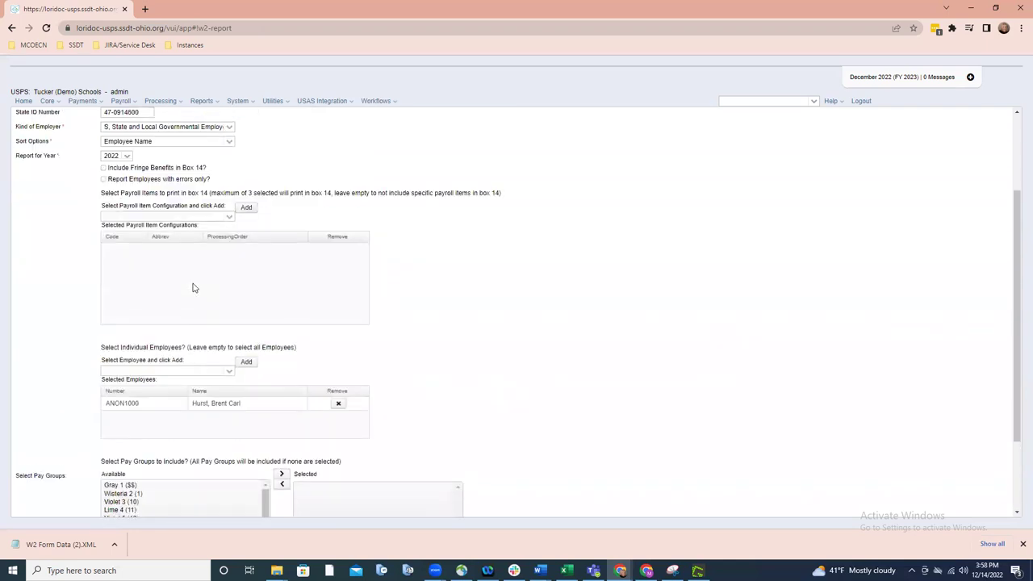
{"action": "left_click", "coordinate": [103, 154]}
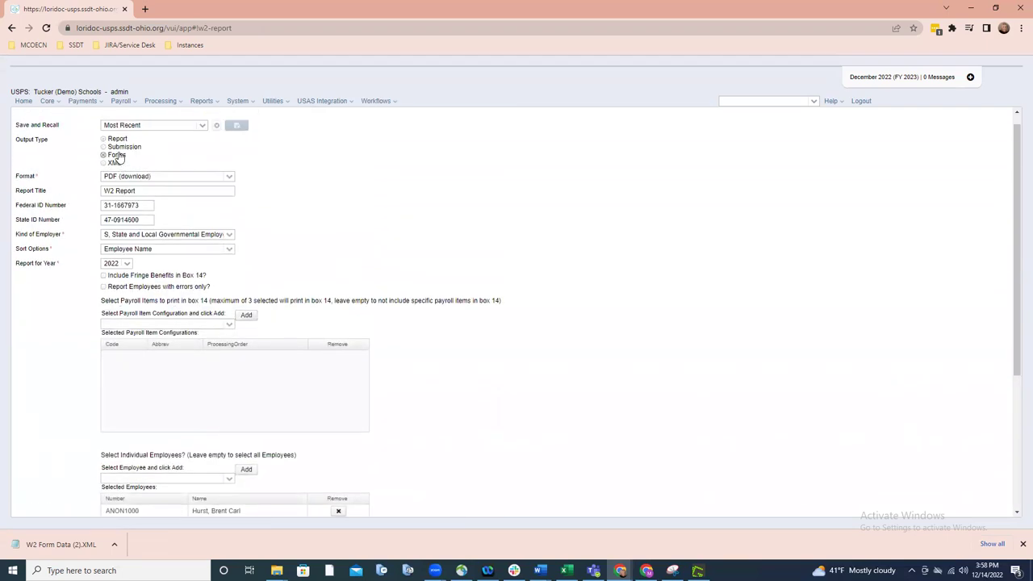
{"action": "scroll", "coordinate": [327, 349], "scroll_direction": "down", "scroll_amount": 5}
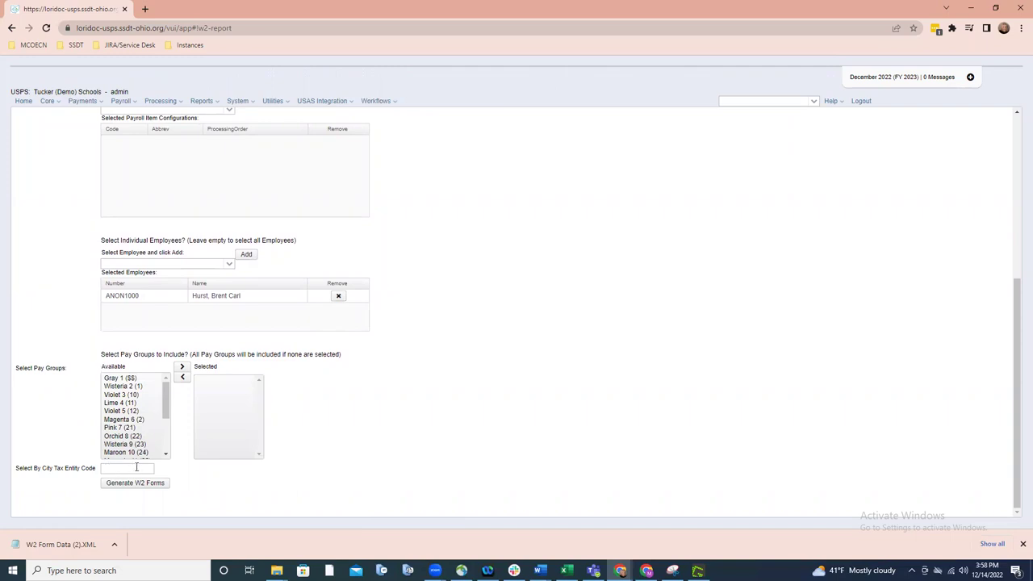
{"action": "mouse_move", "coordinate": [136, 466]}
{"action": "scroll", "coordinate": [297, 472], "scroll_direction": "up", "scroll_amount": 4}
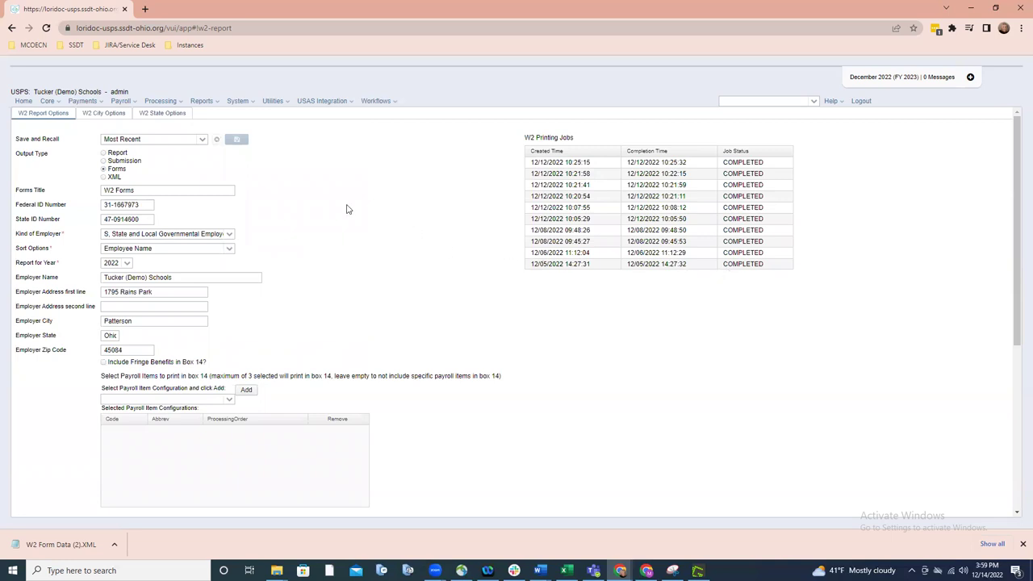
Open W2 Form Output Files and look at the file archive option for W2 Forms mailable.zip.
{"action": "left_click", "coordinate": [216, 103]}
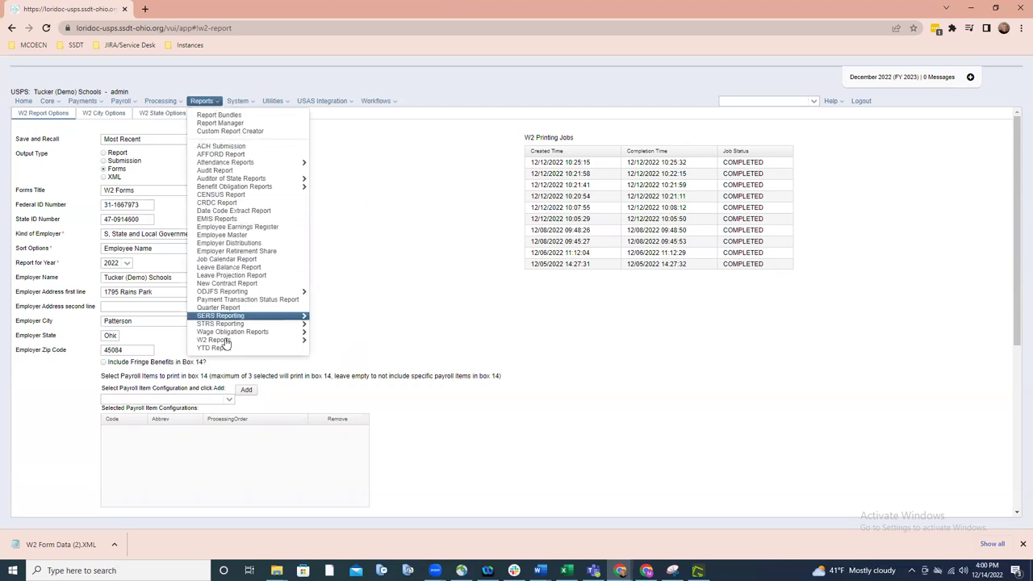
{"action": "mouse_move", "coordinate": [225, 341]}
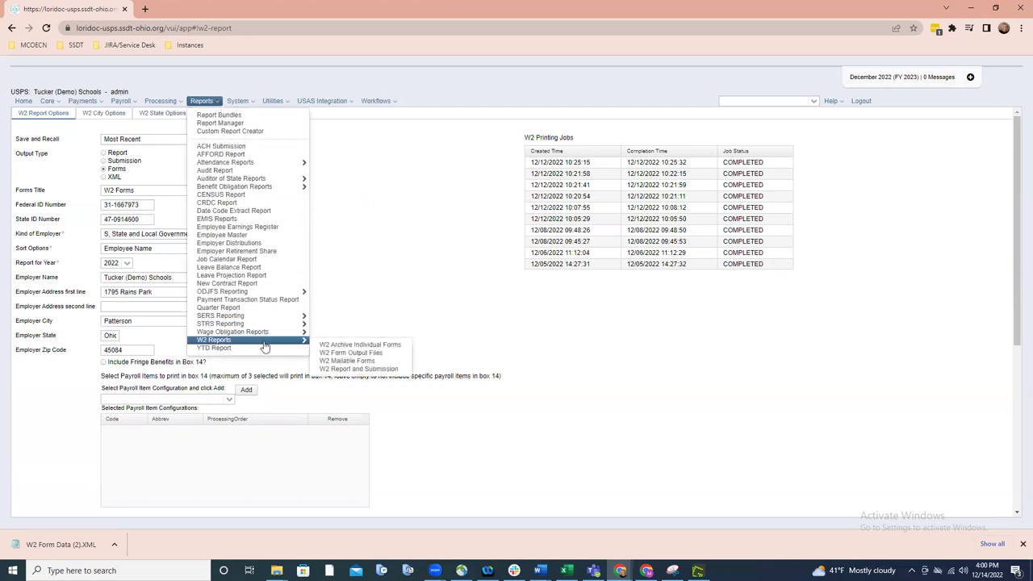
{"action": "left_click", "coordinate": [321, 356]}
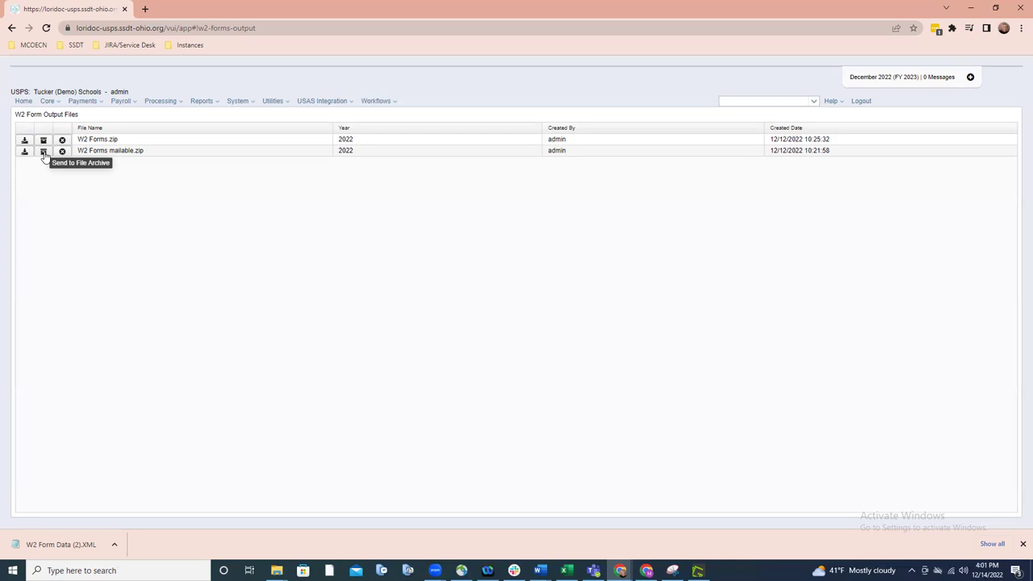
Look through the archived files under 2022 - Calendar Year Reports in the File Archive and close the details.
{"action": "left_click", "coordinate": [274, 103]}
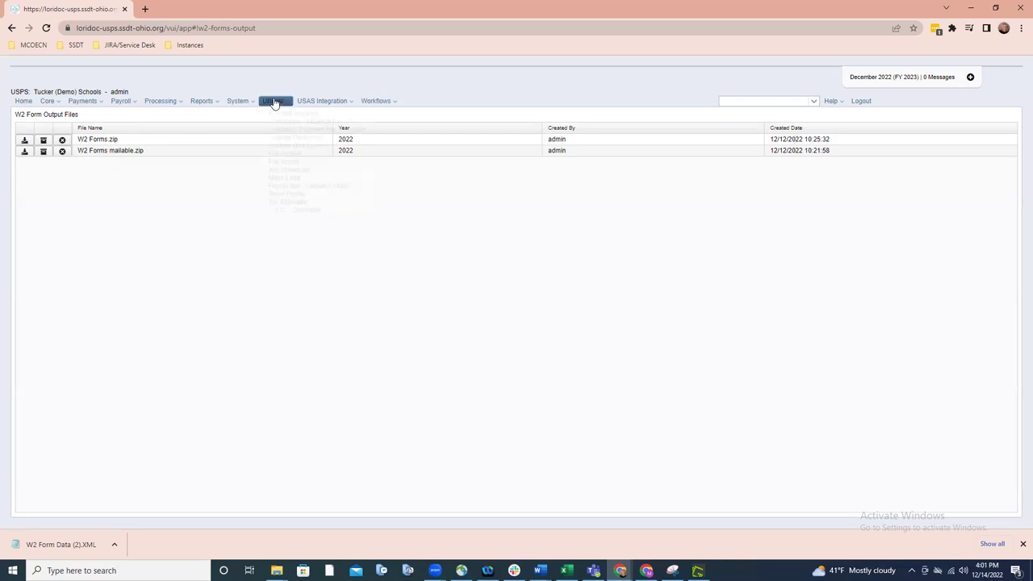
{"action": "left_click", "coordinate": [285, 155]}
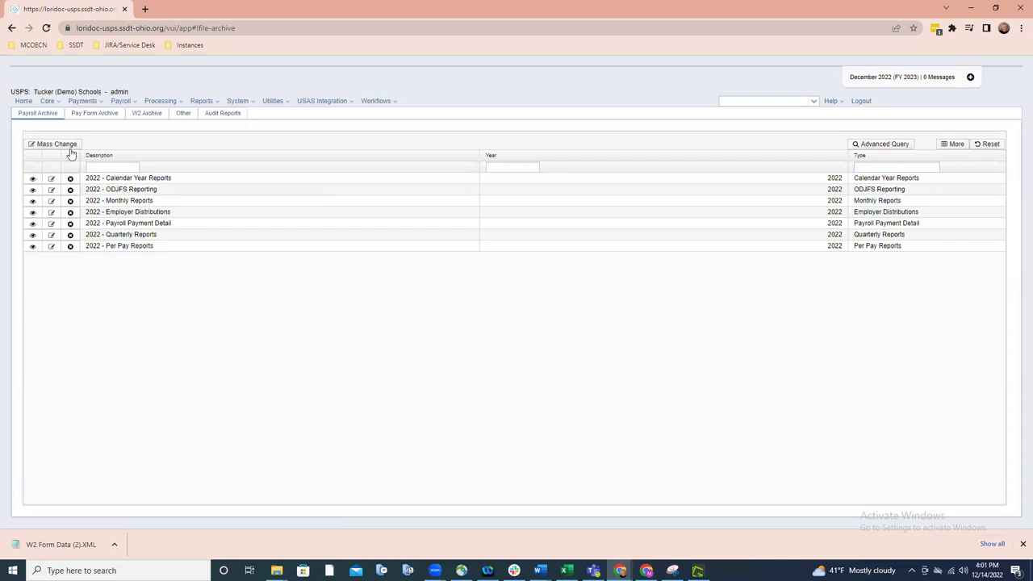
{"action": "left_click", "coordinate": [180, 178]}
{"action": "scroll", "coordinate": [754, 350], "scroll_direction": "down", "scroll_amount": 5}
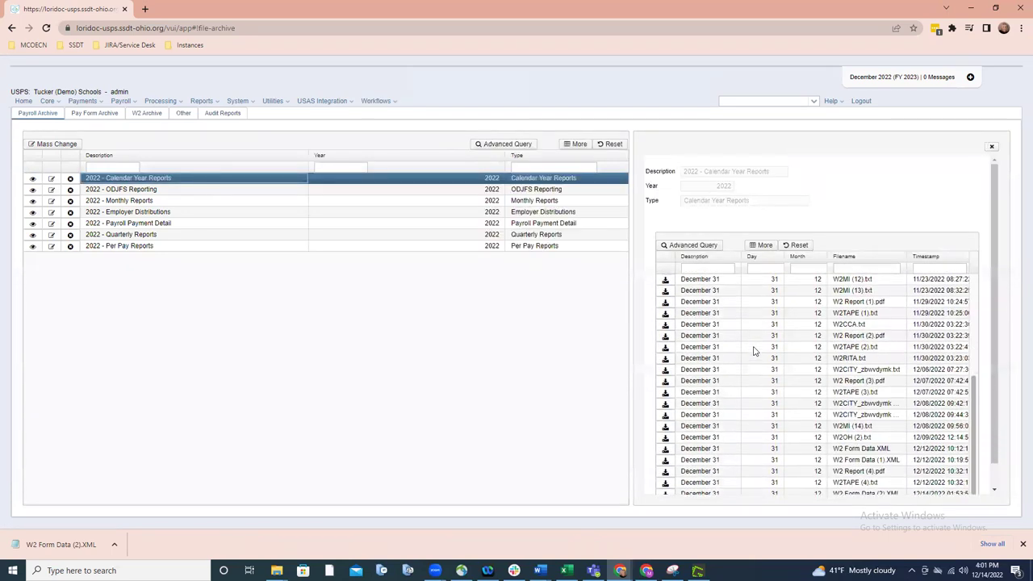
{"action": "scroll", "coordinate": [754, 351], "scroll_direction": "down", "scroll_amount": 3}
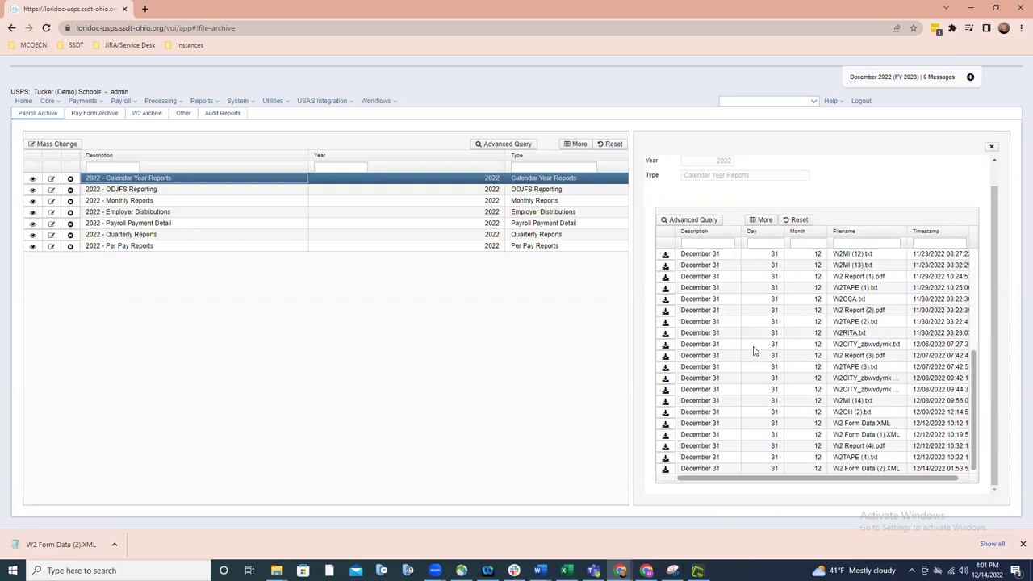
{"action": "left_click", "coordinate": [991, 151]}
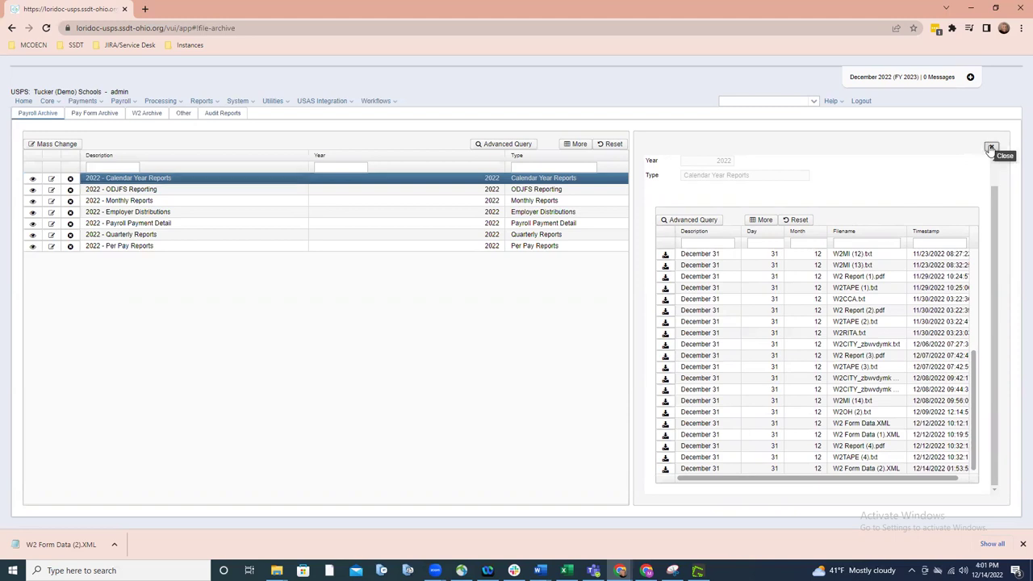
{"action": "left_click", "coordinate": [212, 104]}
{"action": "mouse_move", "coordinate": [257, 336]}
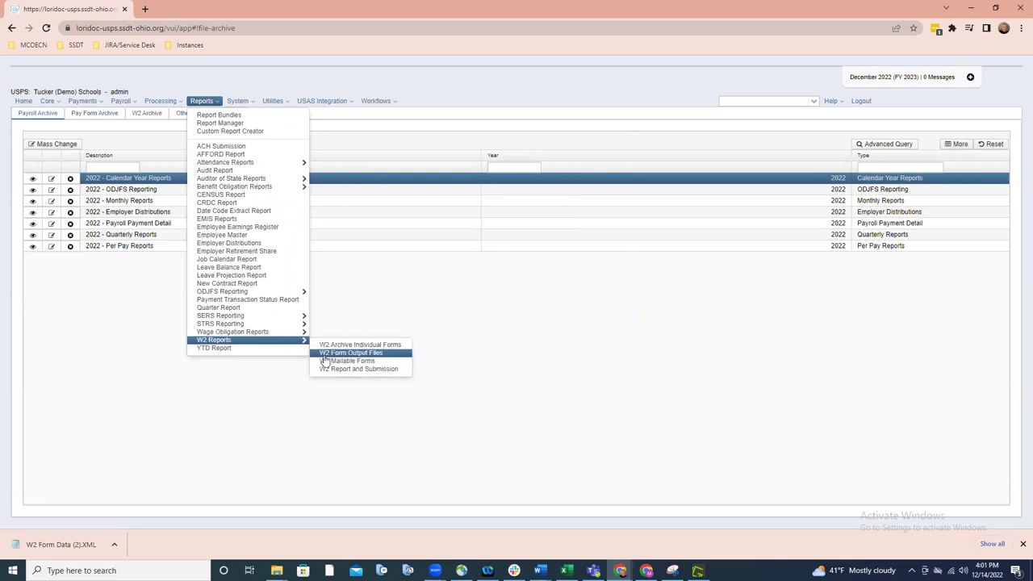
{"action": "left_click", "coordinate": [325, 361]}
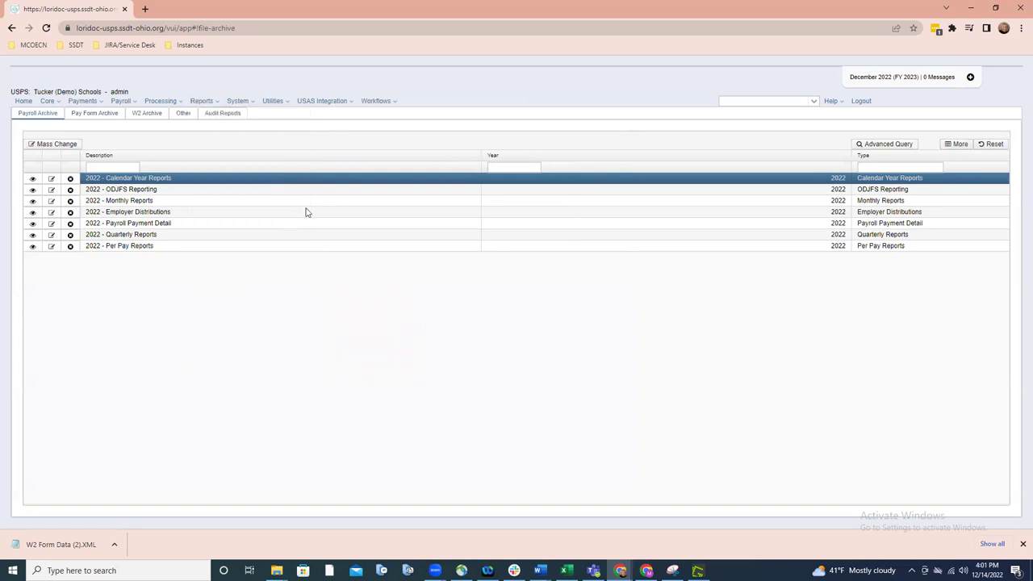
Return to W2 Form Output Files to review the generated zip files.
{"action": "left_click", "coordinate": [208, 102]}
{"action": "mouse_move", "coordinate": [247, 342]}
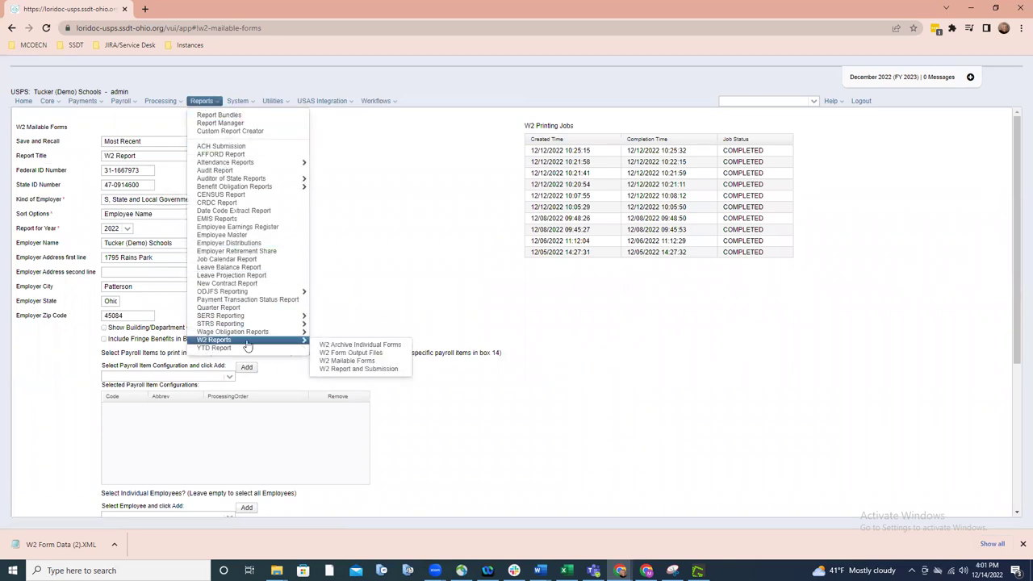
{"action": "left_click", "coordinate": [328, 352]}
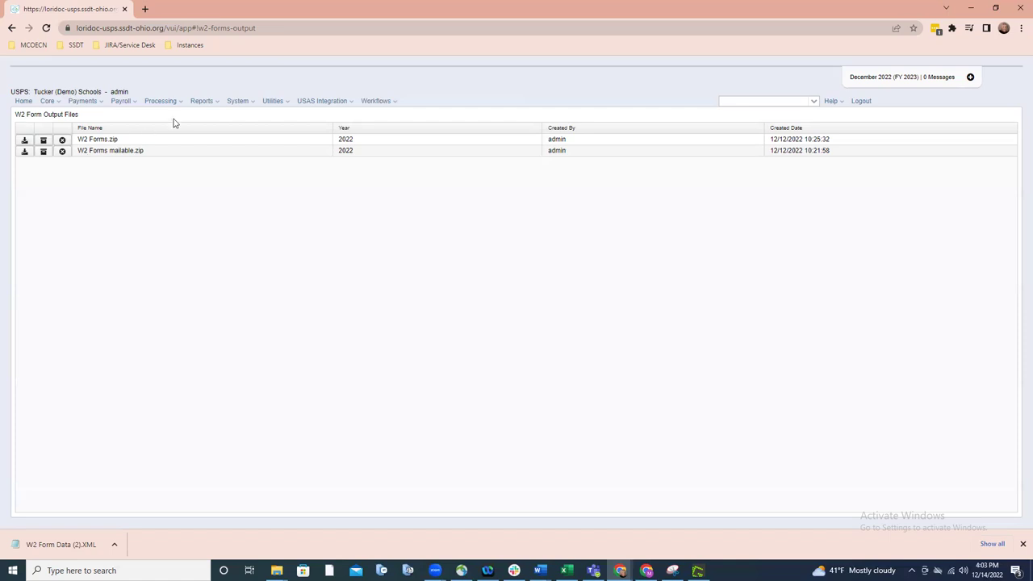
Review the W2 Archive Individual Forms settings and look for its archive job in the Job Scheduler.
{"action": "left_click", "coordinate": [211, 105]}
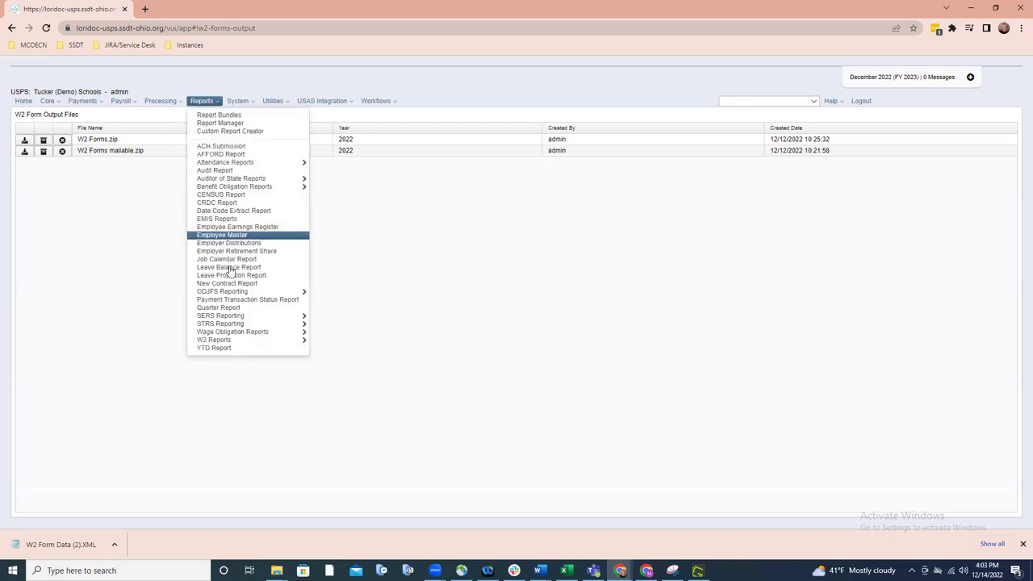
{"action": "mouse_move", "coordinate": [240, 342]}
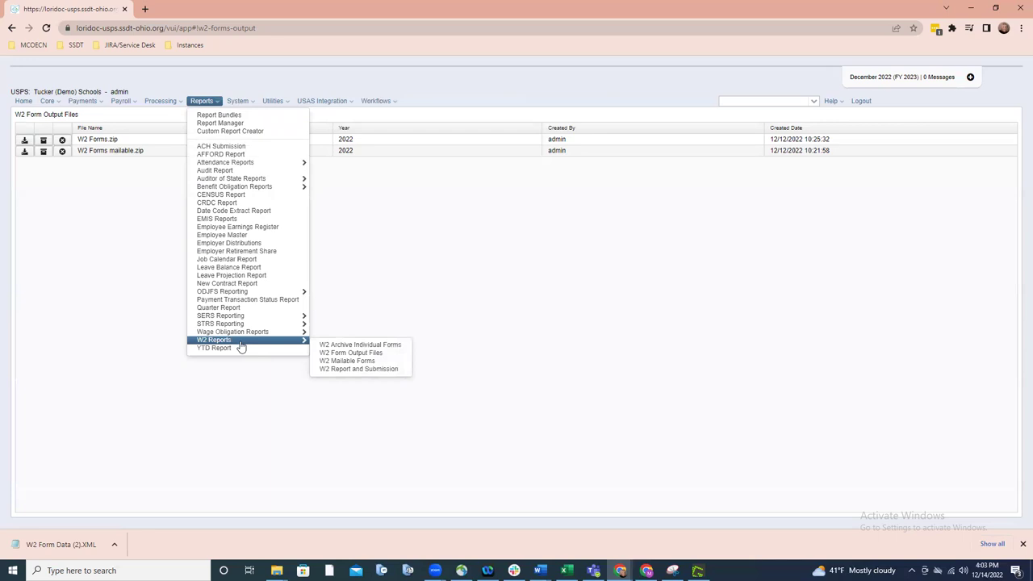
{"action": "left_click", "coordinate": [325, 346]}
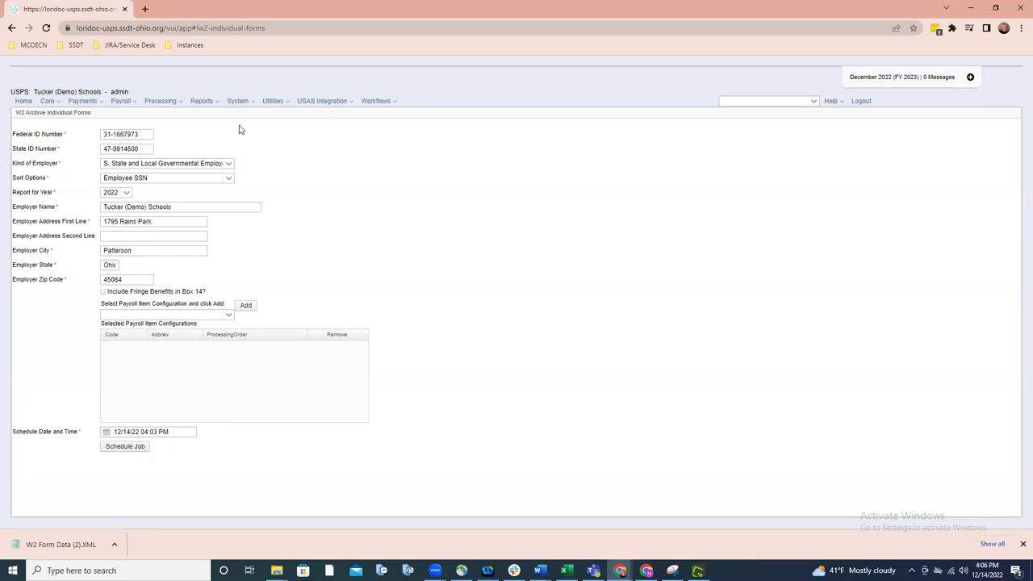
{"action": "left_click", "coordinate": [271, 104]}
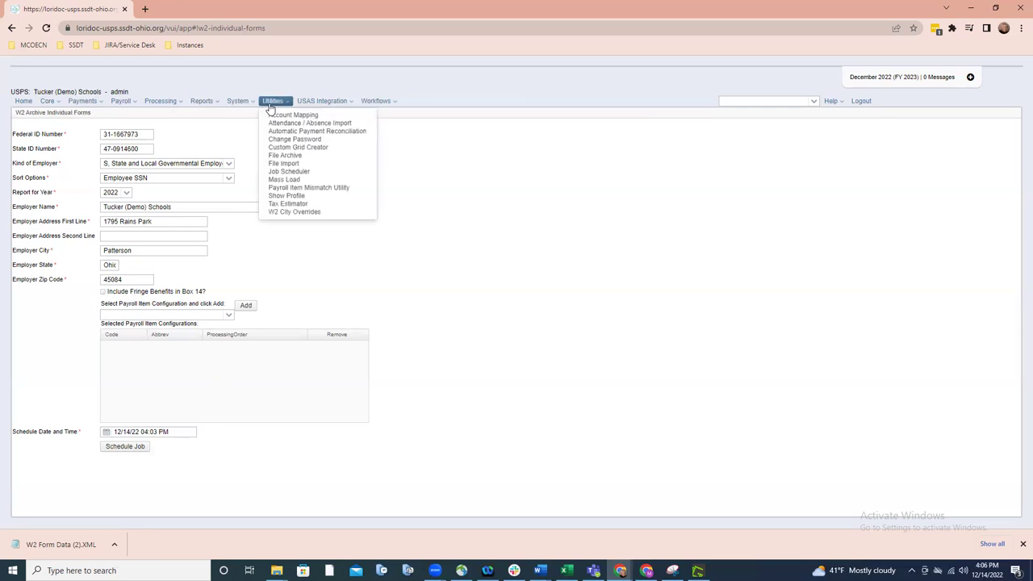
{"action": "left_click", "coordinate": [279, 179]}
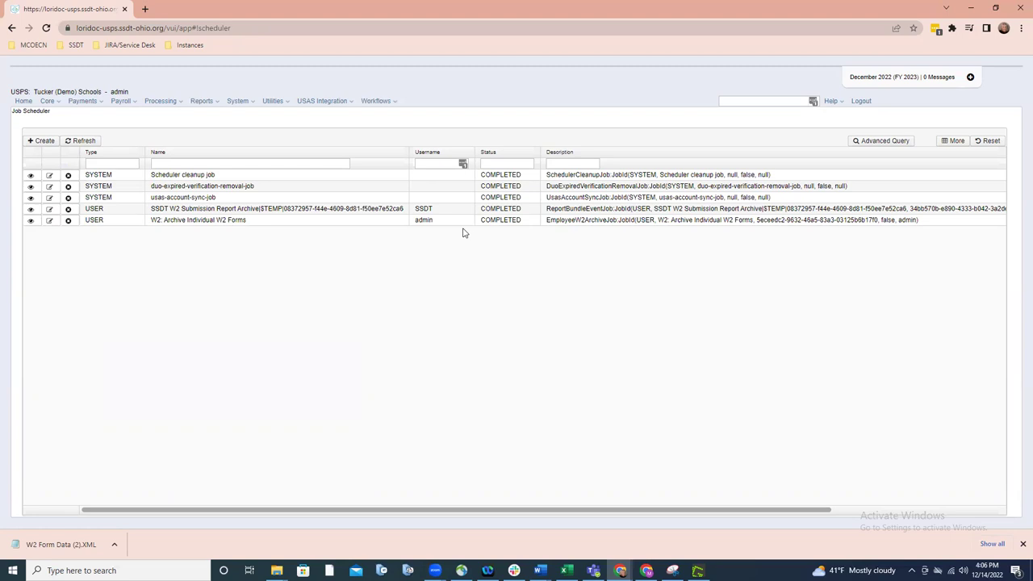
Open the 2022 Tax Year entry in the File Archive's W2 Archive and look through the individual employee W2 PDFs.
{"action": "left_click", "coordinate": [286, 102]}
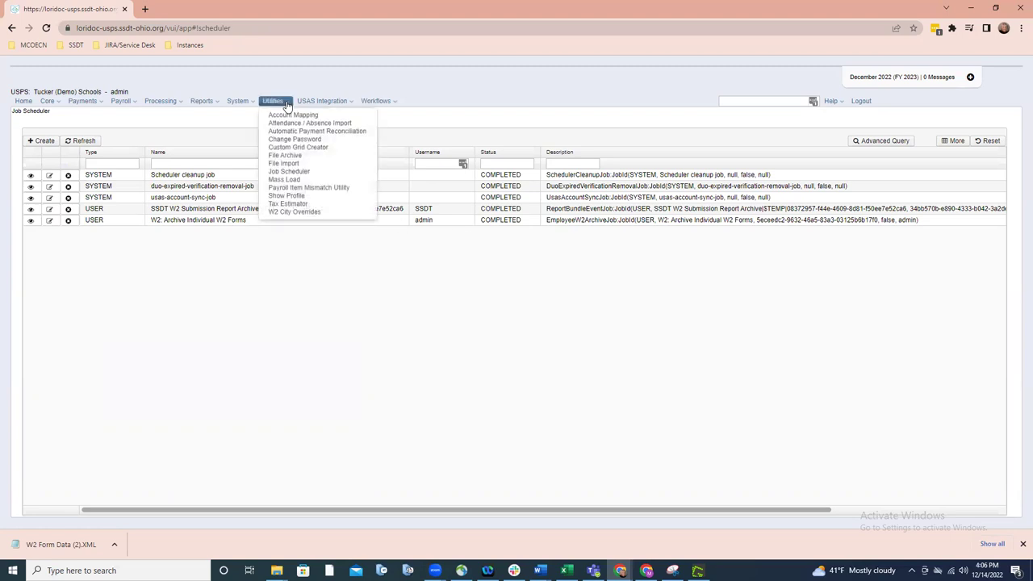
{"action": "left_click", "coordinate": [285, 156]}
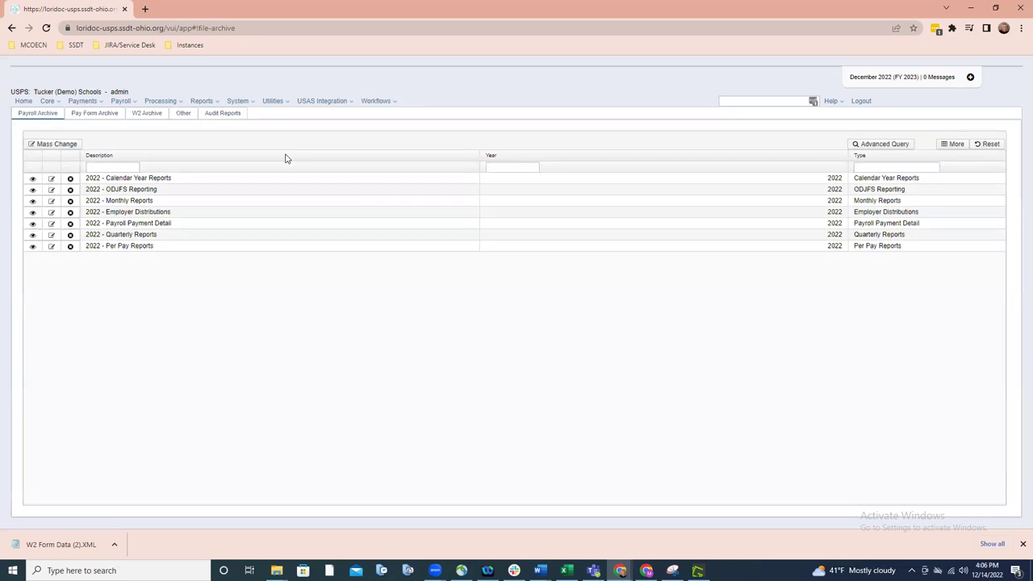
{"action": "left_click", "coordinate": [148, 113]}
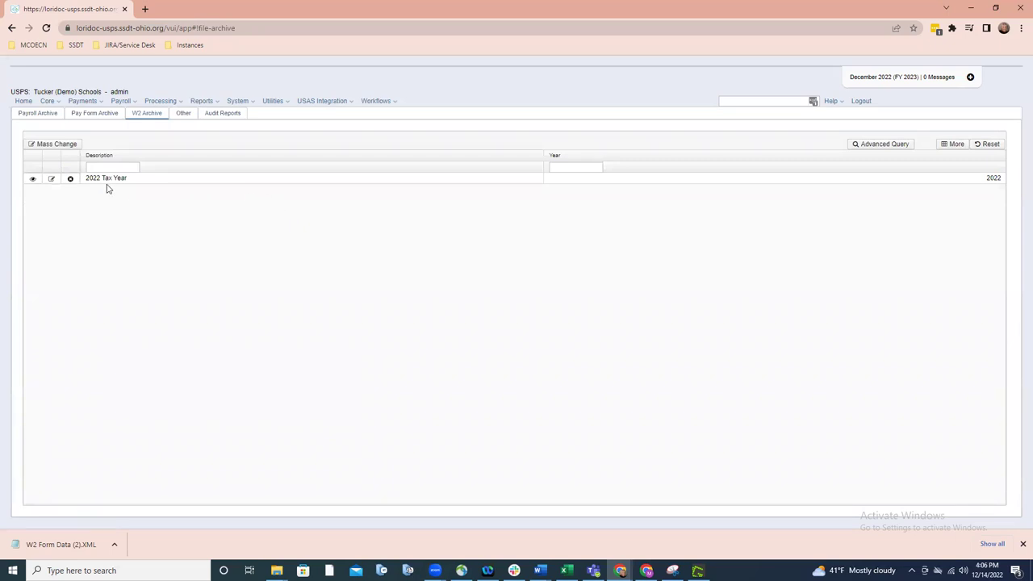
{"action": "left_click", "coordinate": [179, 178]}
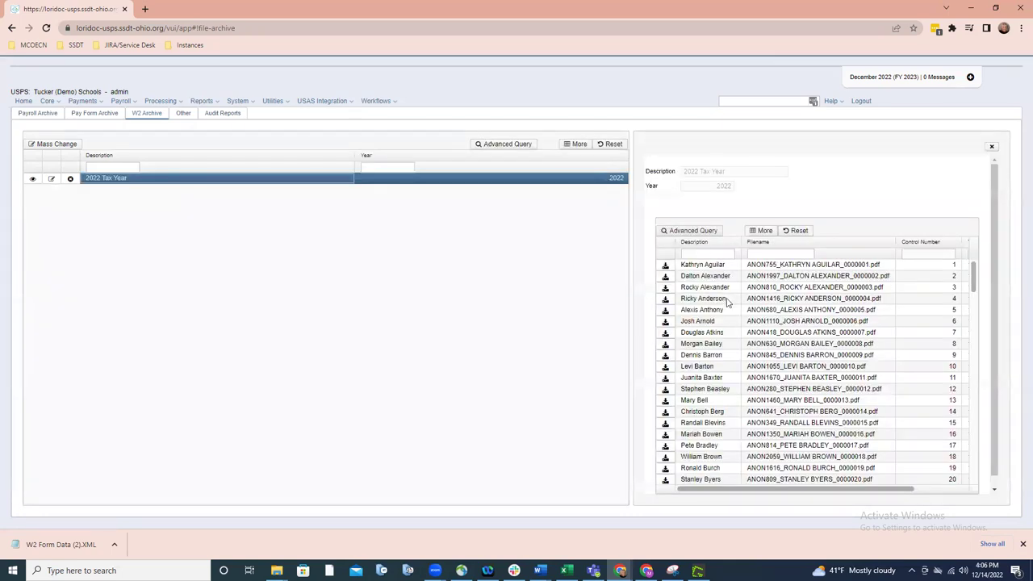
{"action": "scroll", "coordinate": [727, 301], "scroll_direction": "down", "scroll_amount": 3}
{"action": "scroll", "coordinate": [727, 301], "scroll_direction": "down", "scroll_amount": 5}
{"action": "scroll", "coordinate": [727, 302], "scroll_direction": "down", "scroll_amount": 10}
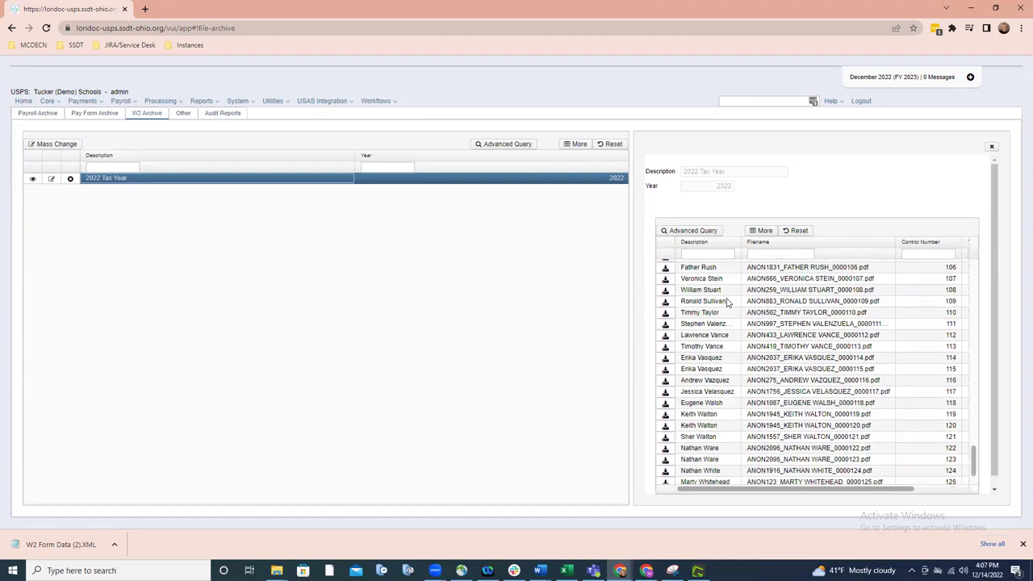
{"action": "scroll", "coordinate": [727, 302], "scroll_direction": "down", "scroll_amount": 2}
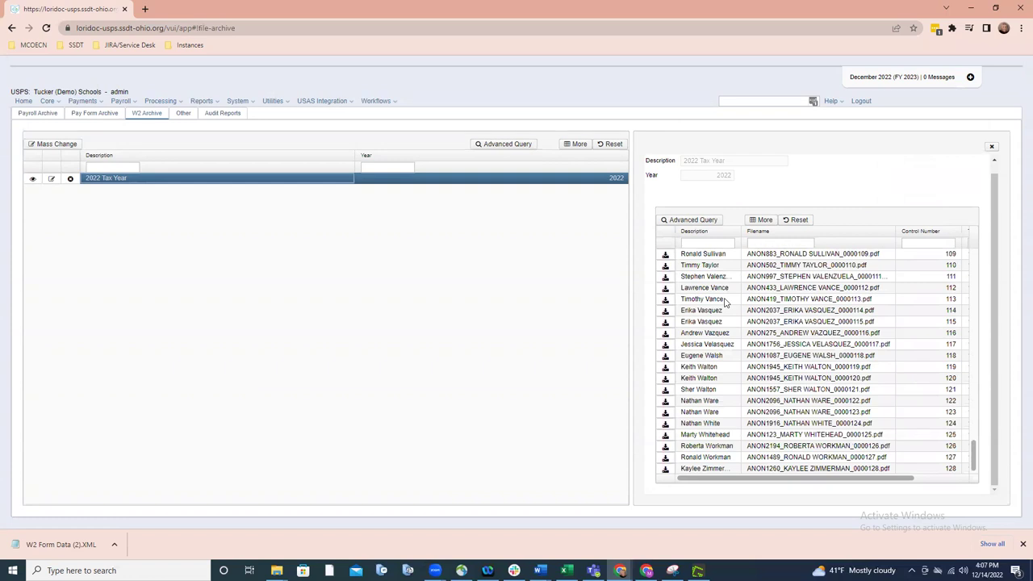
{"action": "scroll", "coordinate": [724, 302], "scroll_direction": "up", "scroll_amount": 15}
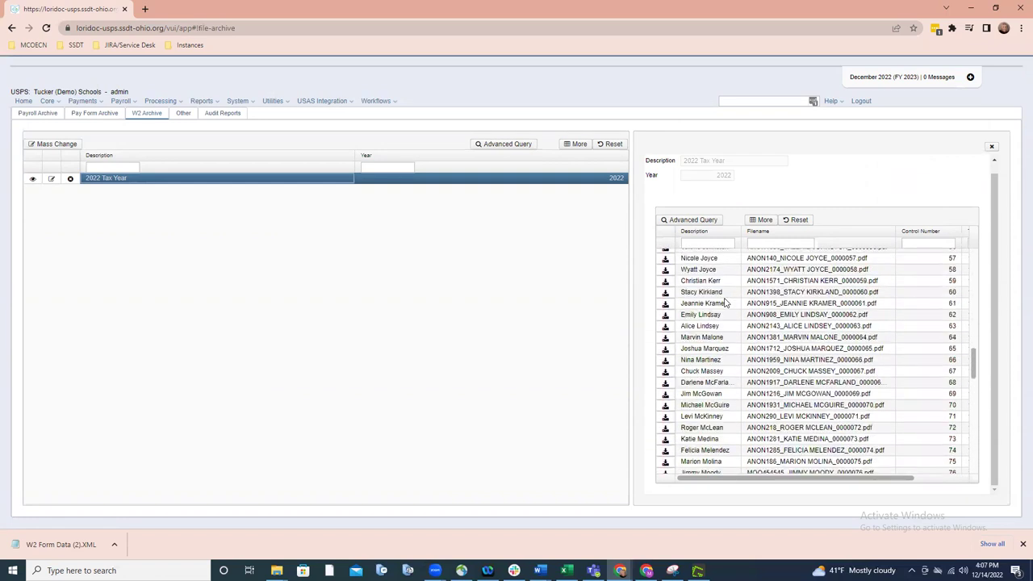
{"action": "scroll", "coordinate": [724, 302], "scroll_direction": "up", "scroll_amount": 9}
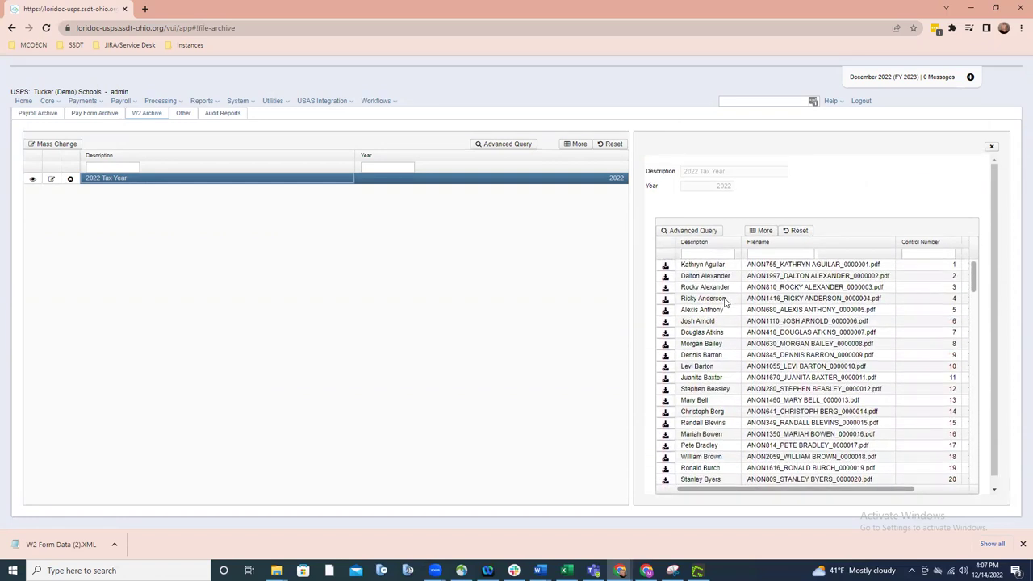